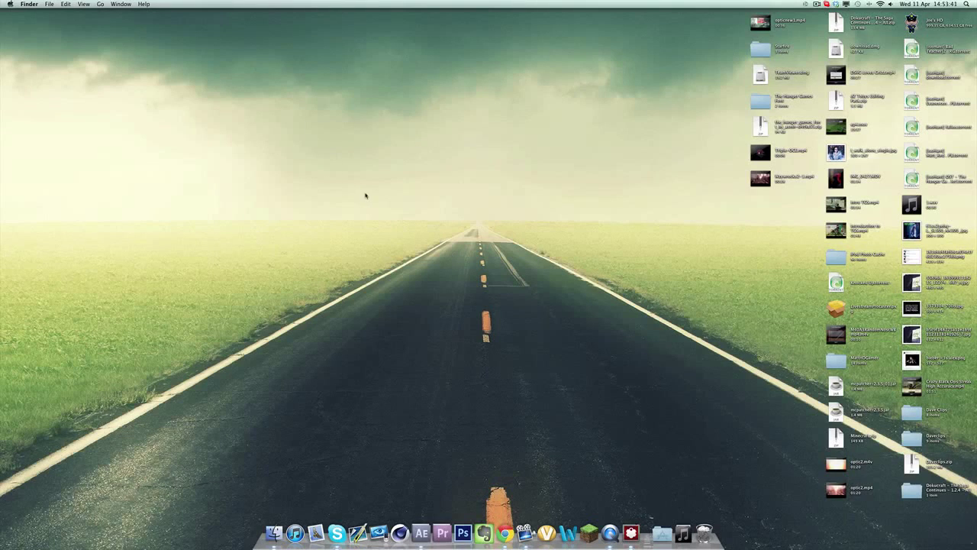
pyautogui.moveTo(235, 153); pyautogui.dragTo(635, 378)
pyautogui.moveTo(373, 234); pyautogui.dragTo(287, 334)
pyautogui.moveTo(671, 225); pyautogui.dragTo(230, 333)
# Play the reference video in QuickTime Player and pause it on the glowing scope transition
pyautogui.click(610, 532)
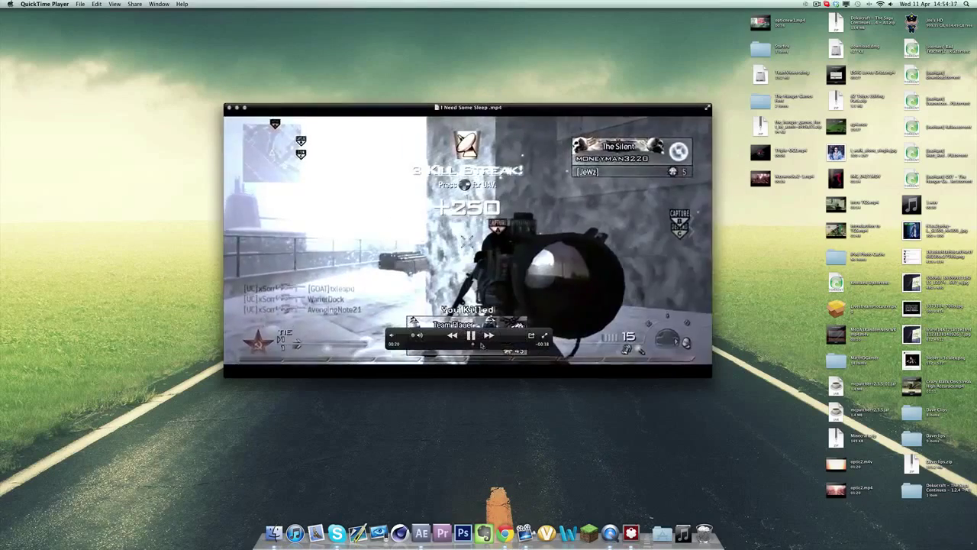
pyautogui.click(473, 336)
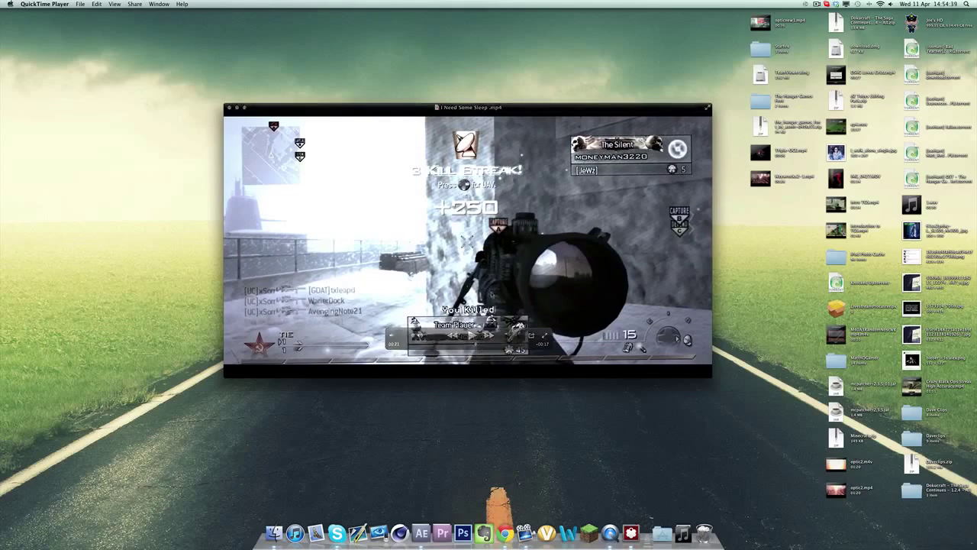
pyautogui.moveTo(476, 345); pyautogui.dragTo(469, 345)
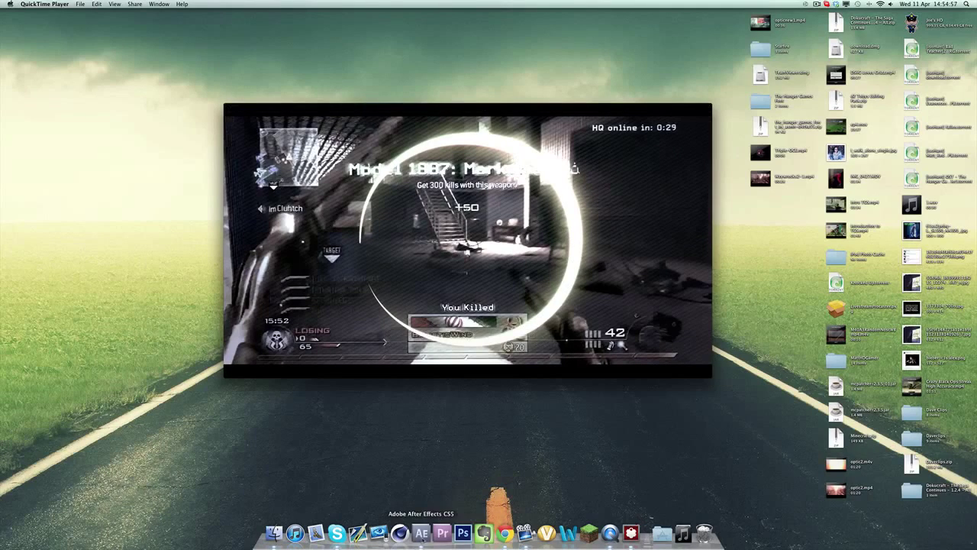
# Switch to After Effects and run a RAM preview of the scope transition in Comp 1
pyautogui.click(421, 532)
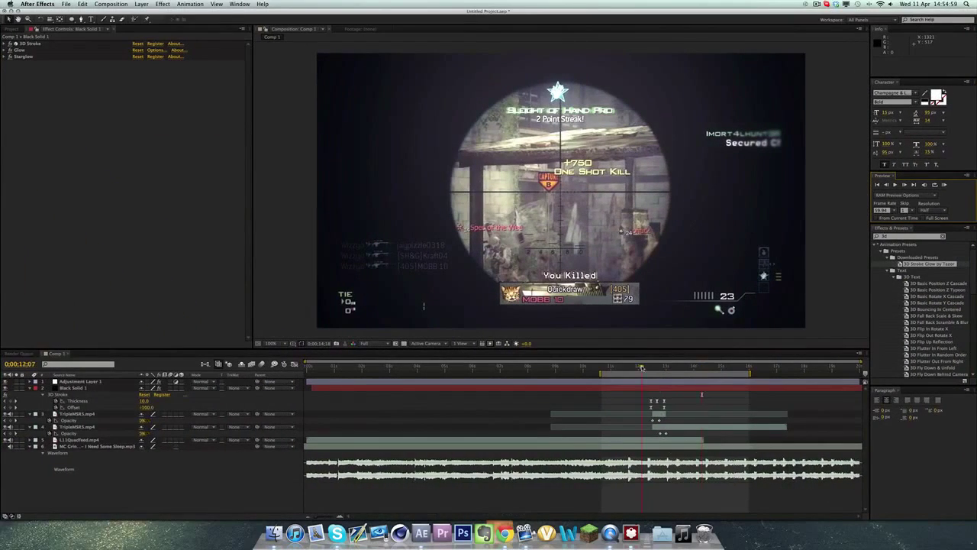
pyautogui.moveTo(642, 367); pyautogui.dragTo(642, 368)
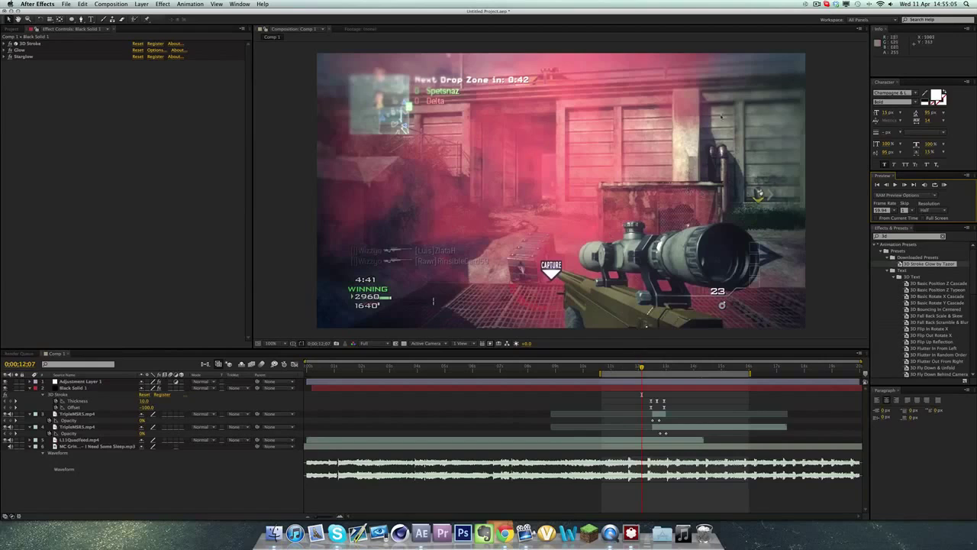
pyautogui.click(968, 206)
pyautogui.click(944, 185)
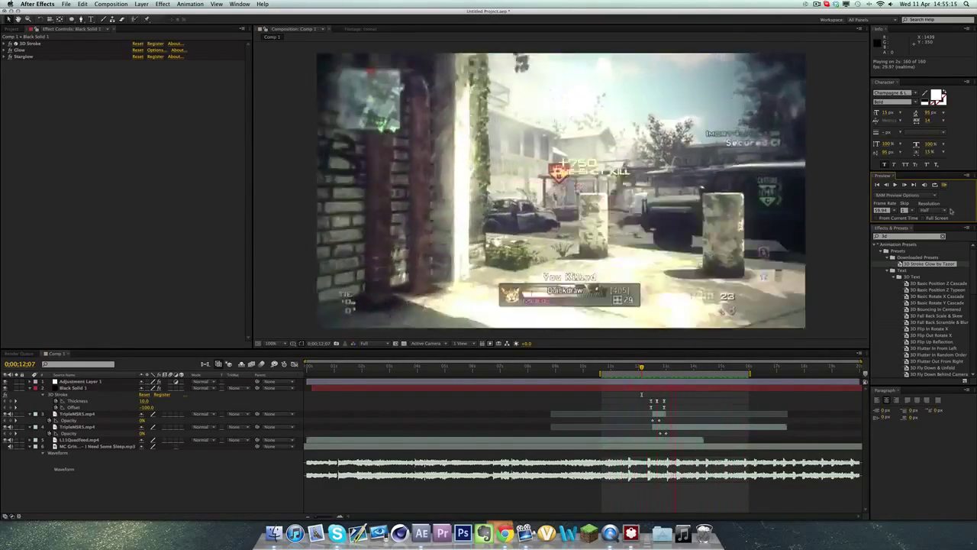
# Scrub through Comp 1 around 12 seconds to examine how the glowing scope ring reveals the second clip
pyautogui.moveTo(641, 368); pyautogui.dragTo(650, 369)
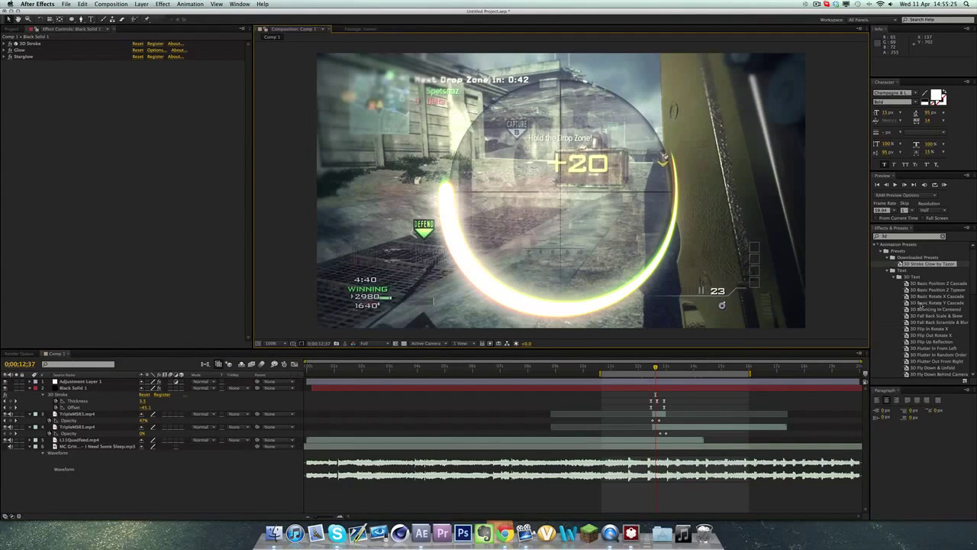
pyautogui.click(838, 268)
pyautogui.click(637, 367)
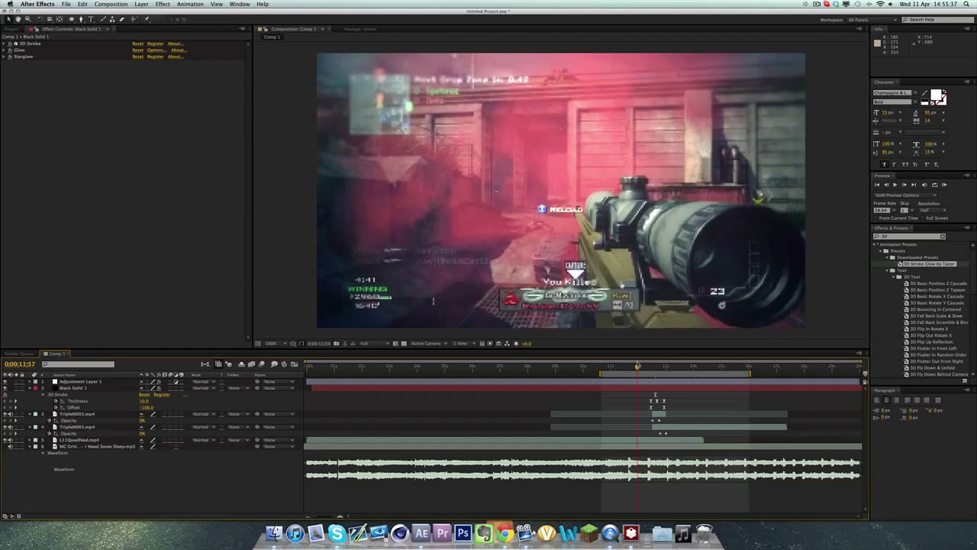
pyautogui.press('pageup')
pyautogui.press('pageup')
pyautogui.press('pageup')
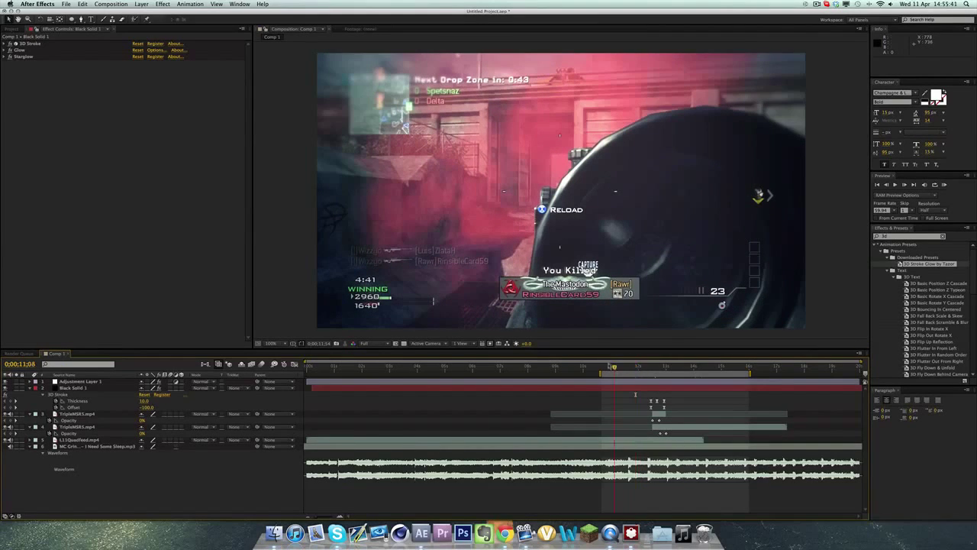
pyautogui.press('space')
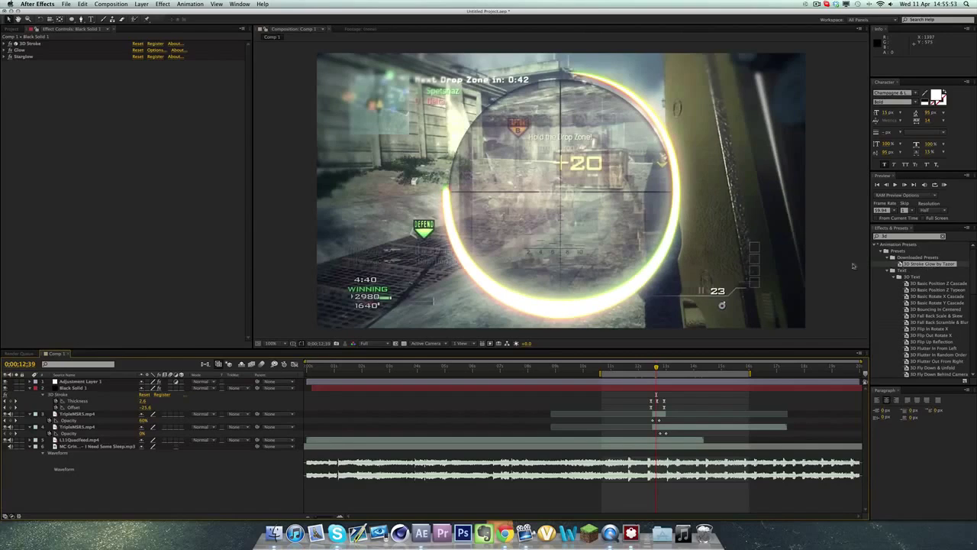
pyautogui.click(805, 264)
pyautogui.click(849, 281)
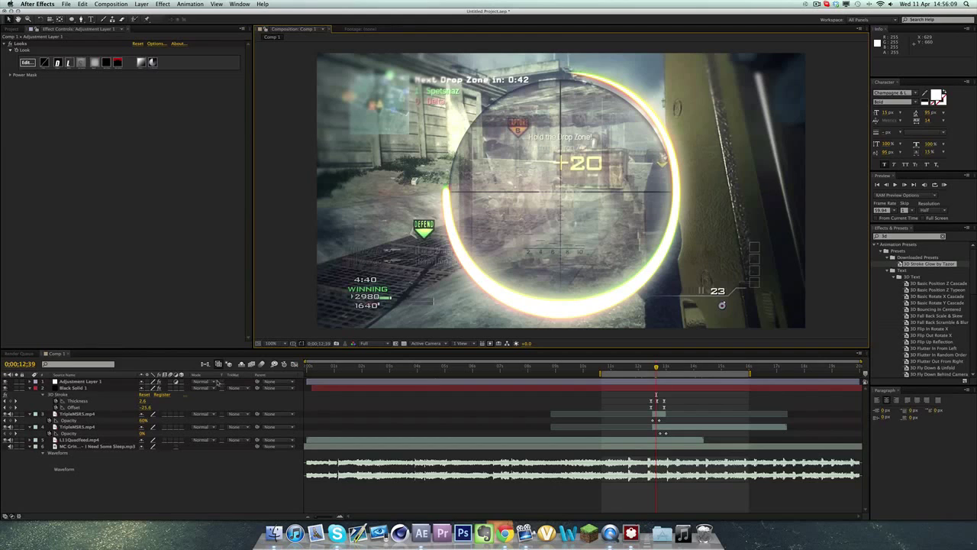
# Create a new composition named Tut
pyautogui.click(12, 29)
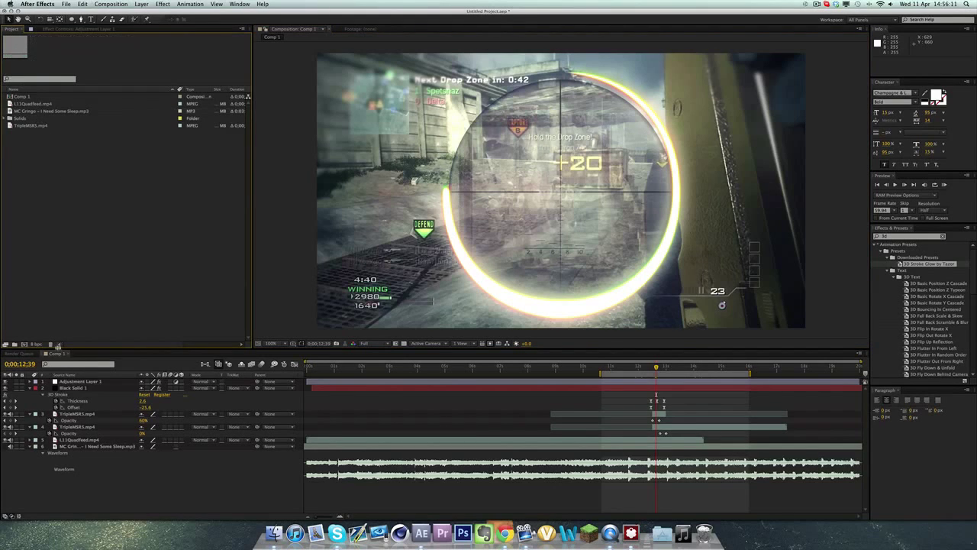
pyautogui.click(23, 344)
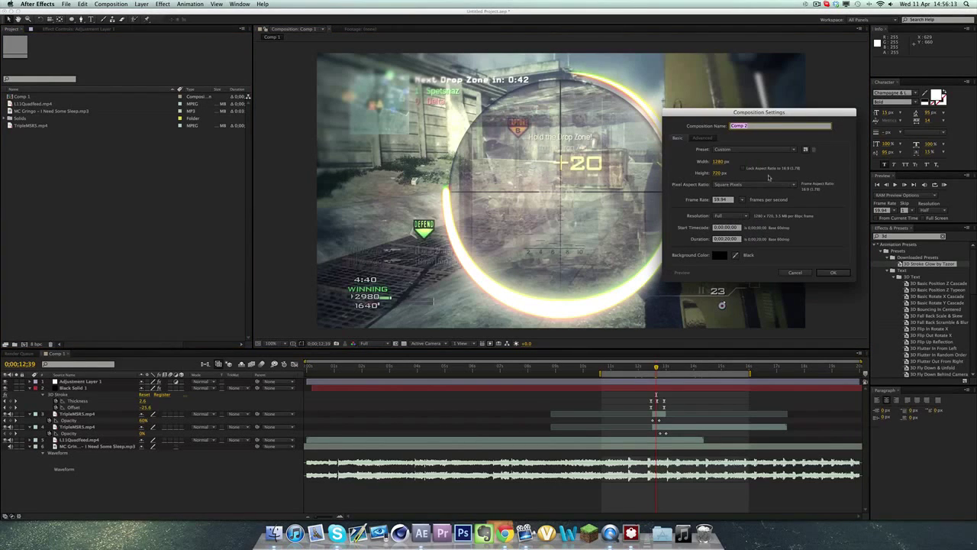
pyautogui.write('Tut')
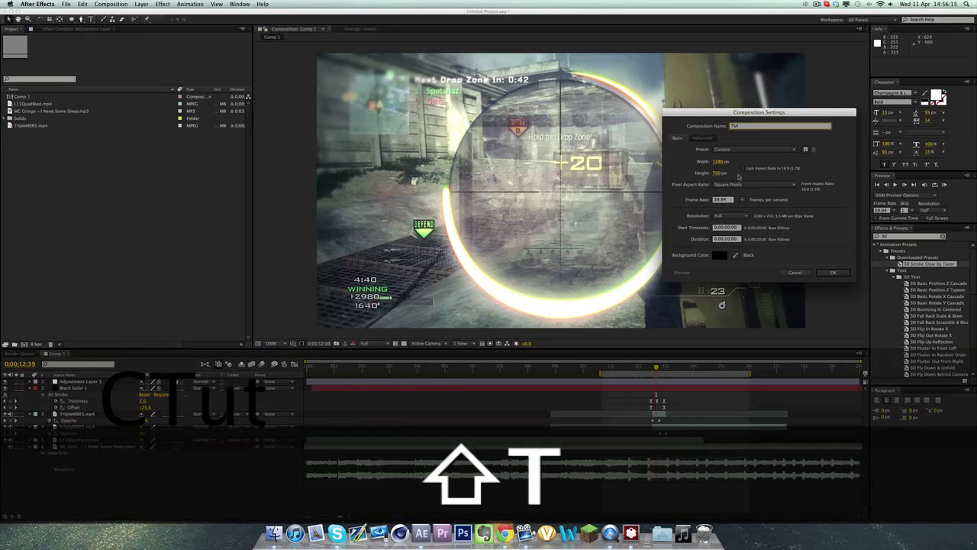
pyautogui.click(831, 272)
pyautogui.click(173, 223)
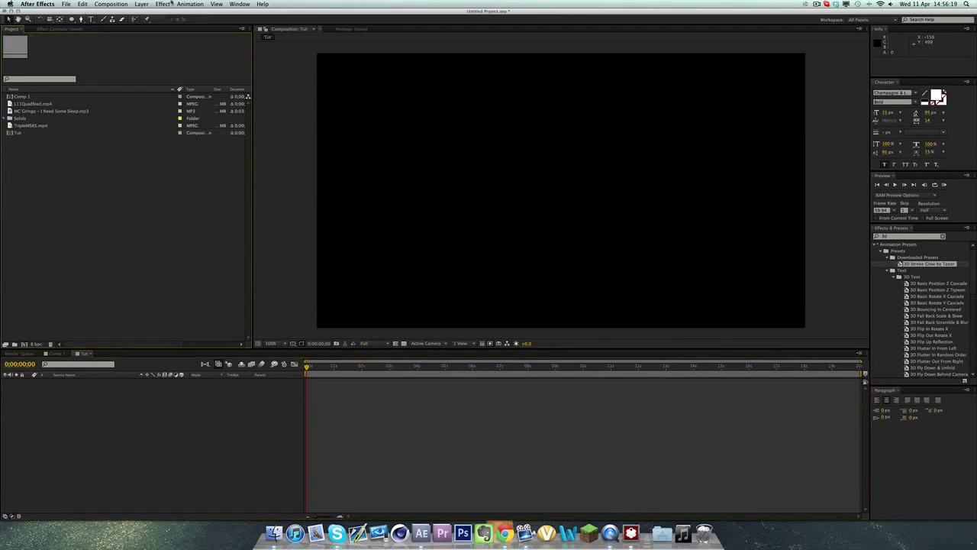
# Add L11QuadFeed.mp4 to the Tut composition and place TripleMSR5.mp4 above it, starting at about 13 seconds
pyautogui.moveTo(50, 104); pyautogui.dragTo(68, 426)
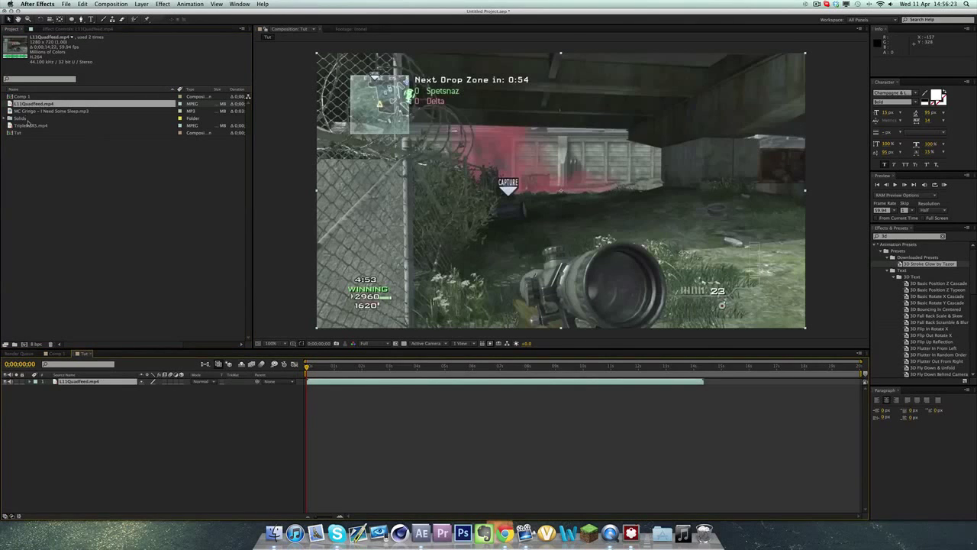
pyautogui.moveTo(35, 126); pyautogui.dragTo(606, 382)
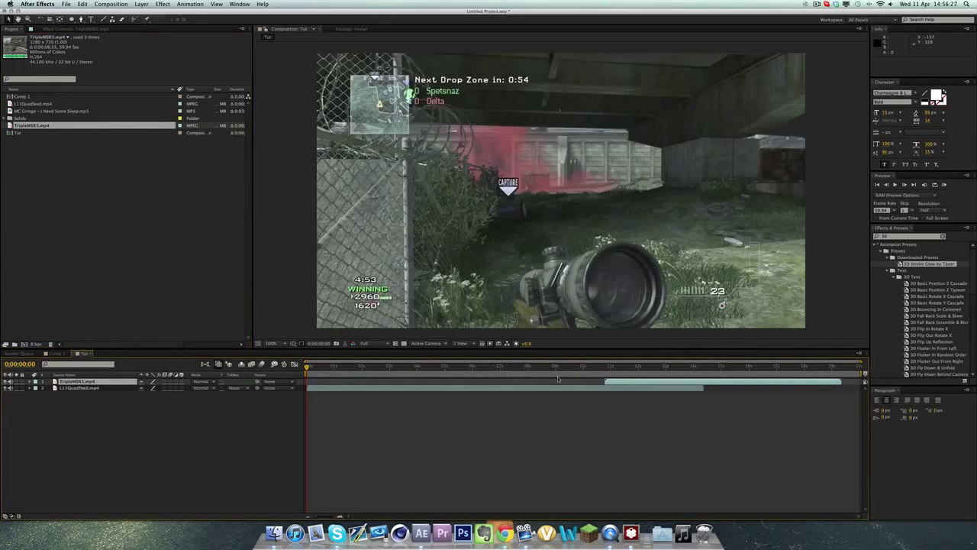
pyautogui.moveTo(544, 369); pyautogui.dragTo(679, 381)
pyautogui.click(622, 381)
# Set the current time of the Tut composition to 0;00;12;30
pyautogui.moveTo(615, 367); pyautogui.dragTo(652, 366)
pyautogui.click(34, 365)
pyautogui.write('30')
pyautogui.press('Return')
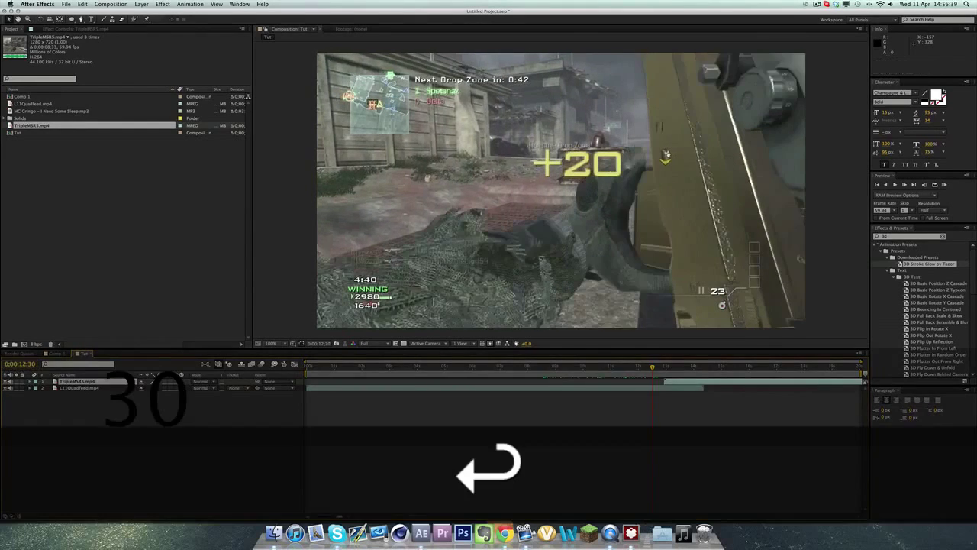
# Shift the start of the TripleMSR5.mp4 clip to about 0;00;13;42, cutting off its opening part
pyautogui.click(341, 516)
pyautogui.click(342, 516)
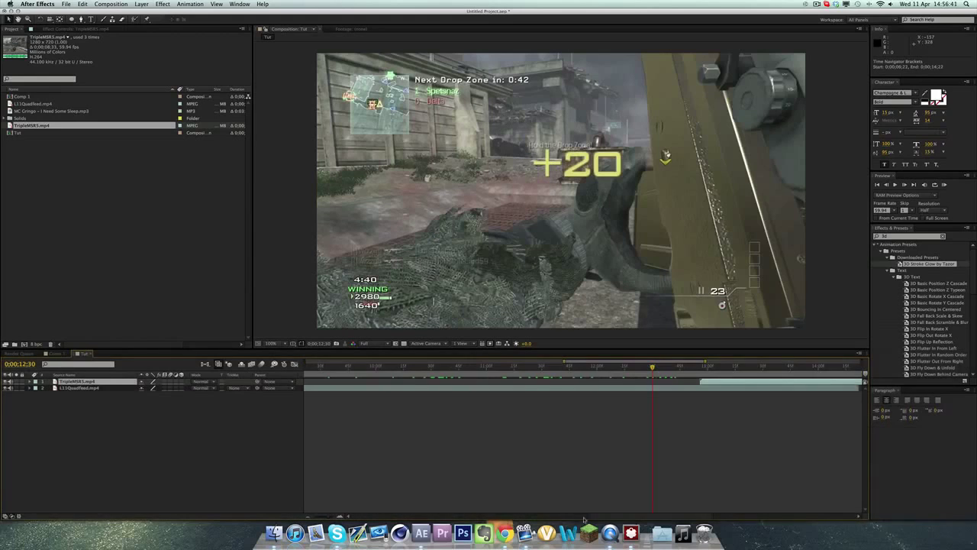
pyautogui.moveTo(666, 516); pyautogui.dragTo(709, 516)
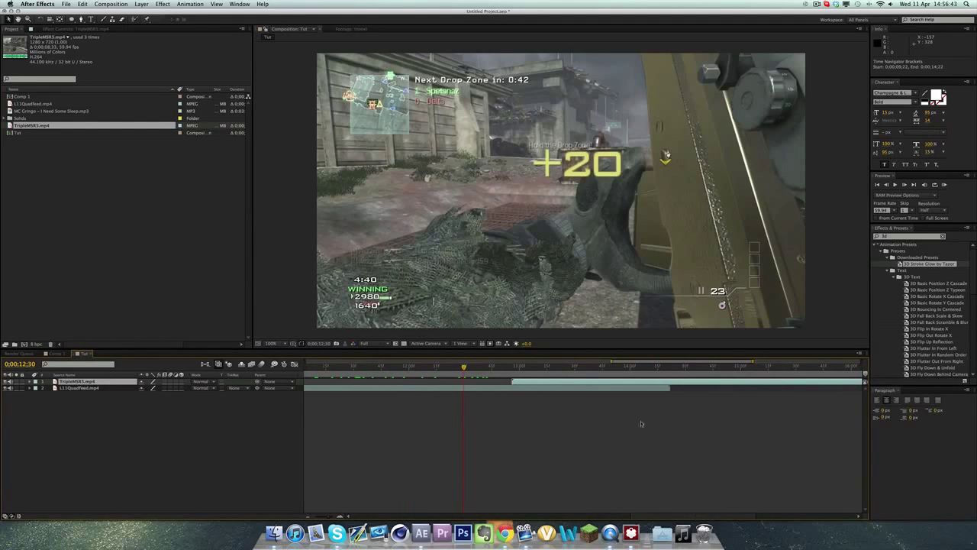
pyautogui.moveTo(749, 383); pyautogui.dragTo(834, 383)
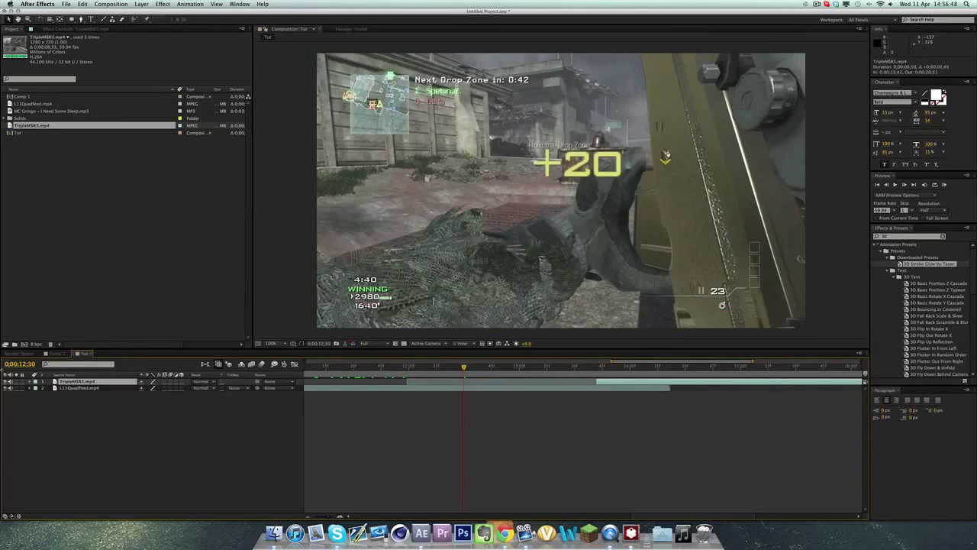
# Compare the scope transition in Comp 1 with the reference video in QuickTime Player, and return to the Tut composition
pyautogui.click(55, 354)
pyautogui.moveTo(658, 367); pyautogui.dragTo(664, 367)
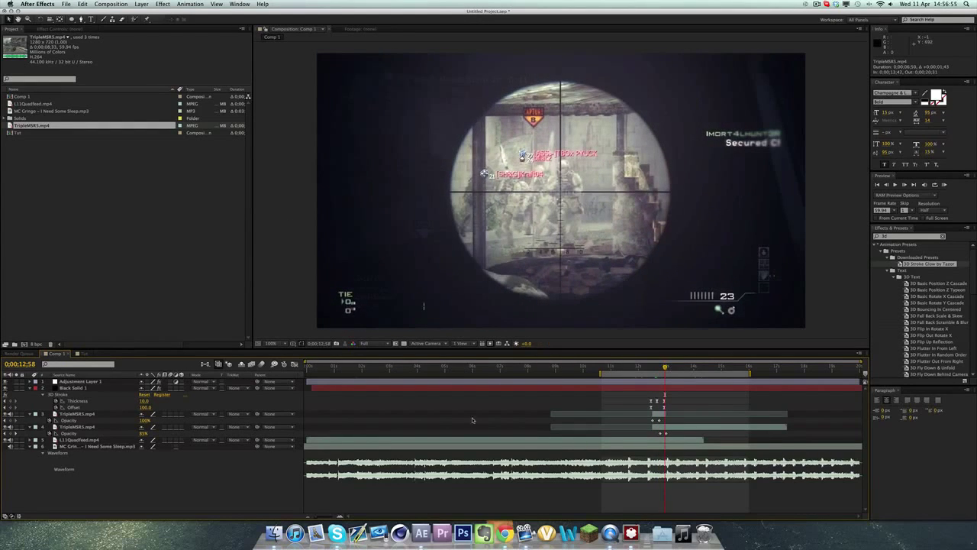
pyautogui.click(610, 531)
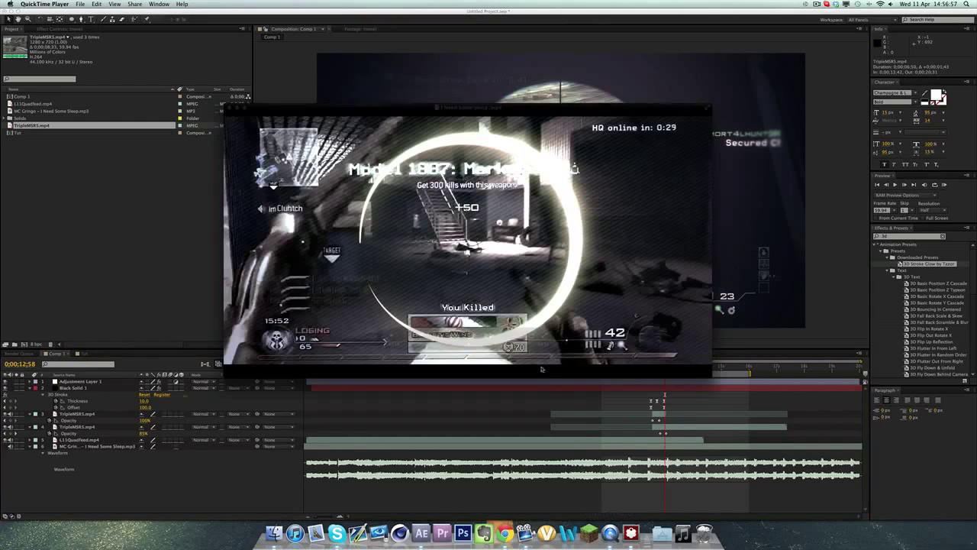
pyautogui.moveTo(469, 345); pyautogui.dragTo(470, 346)
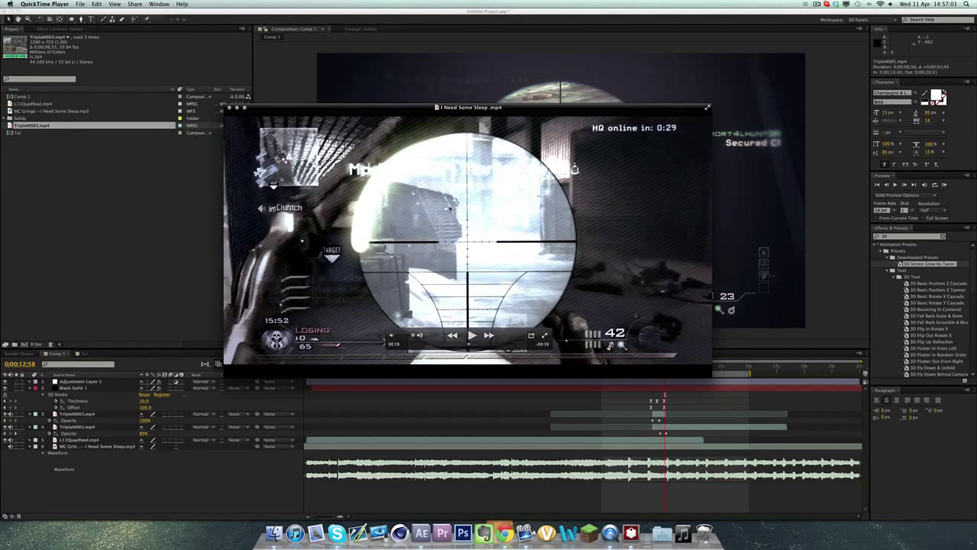
pyautogui.click(777, 329)
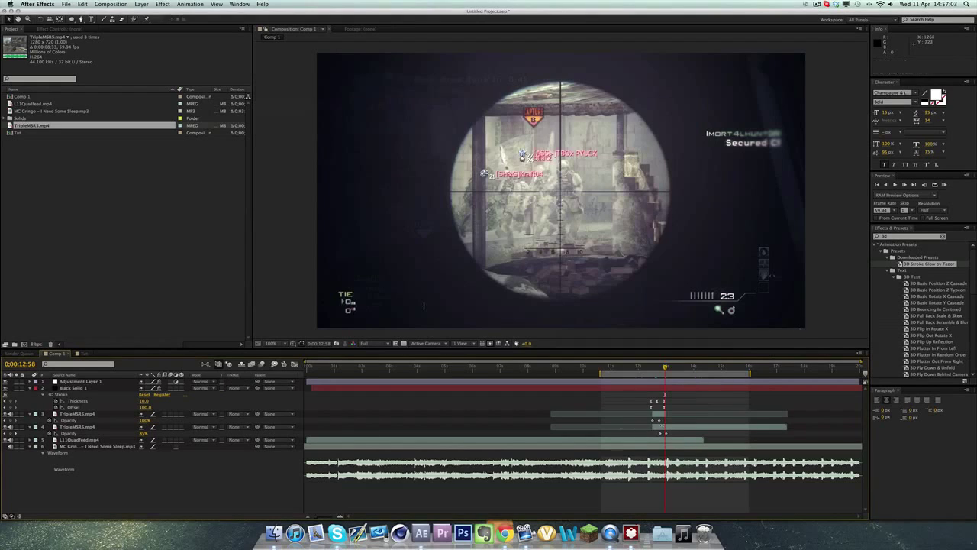
pyautogui.click(80, 354)
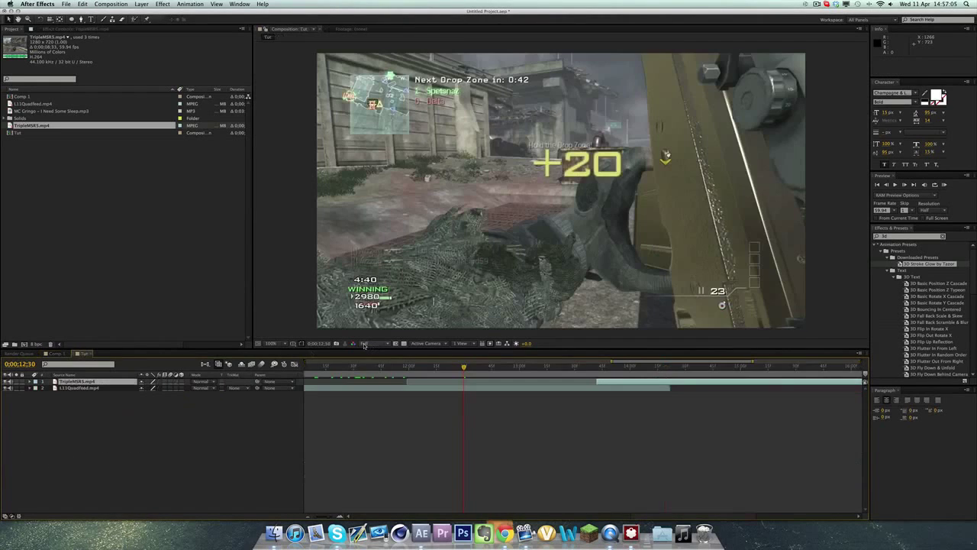
# Slide the TripleMSR5.mp4 clip earlier to its scoped-in moment and trim its start to the playhead at 0;00;12;30
pyautogui.moveTo(736, 384); pyautogui.dragTo(476, 383)
pyautogui.moveTo(345, 381); pyautogui.dragTo(445, 382)
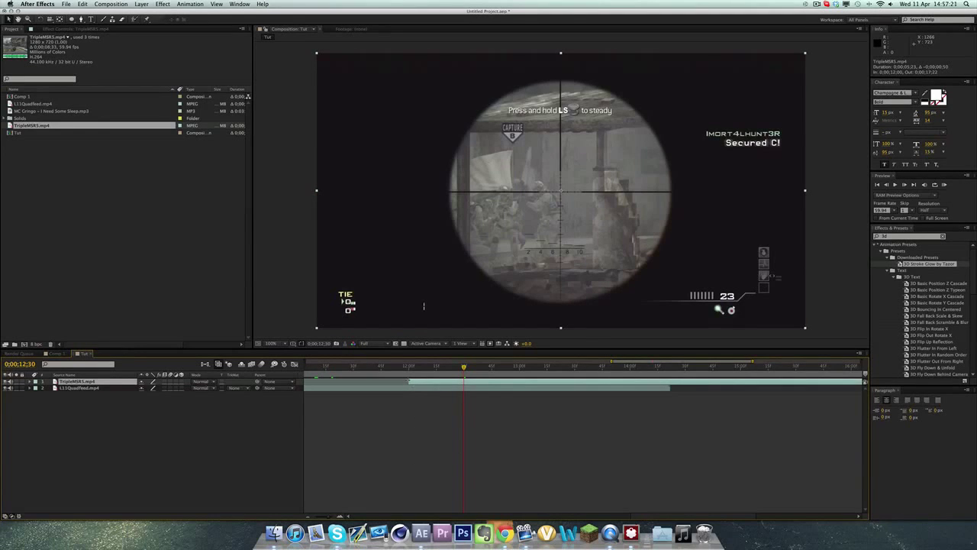
pyautogui.moveTo(409, 381); pyautogui.dragTo(460, 382)
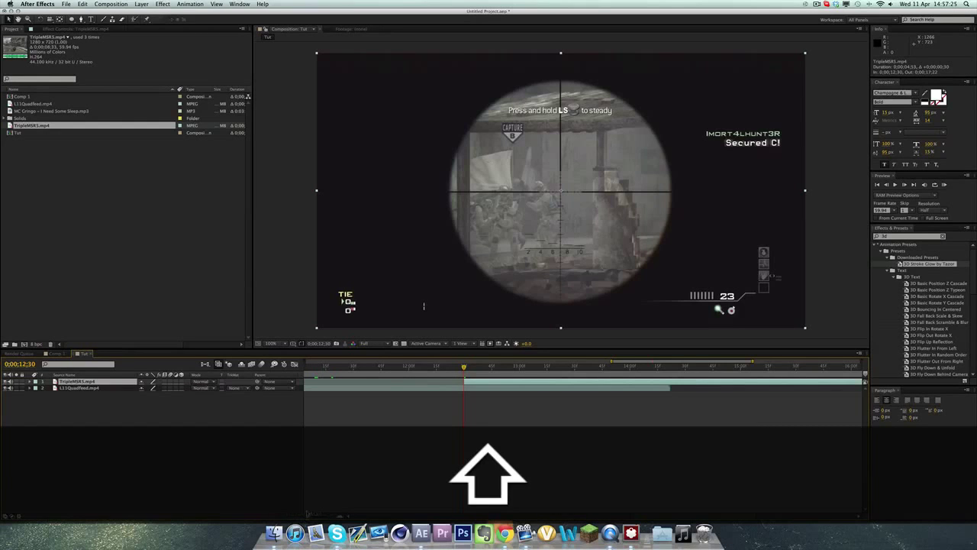
# Move the current time to 0;00;12;33 and duplicate the TripleMSR5.mp4 layer
pyautogui.moveTo(322, 516); pyautogui.dragTo(311, 516)
pyautogui.moveTo(529, 369); pyautogui.dragTo(639, 370)
pyautogui.click(642, 367)
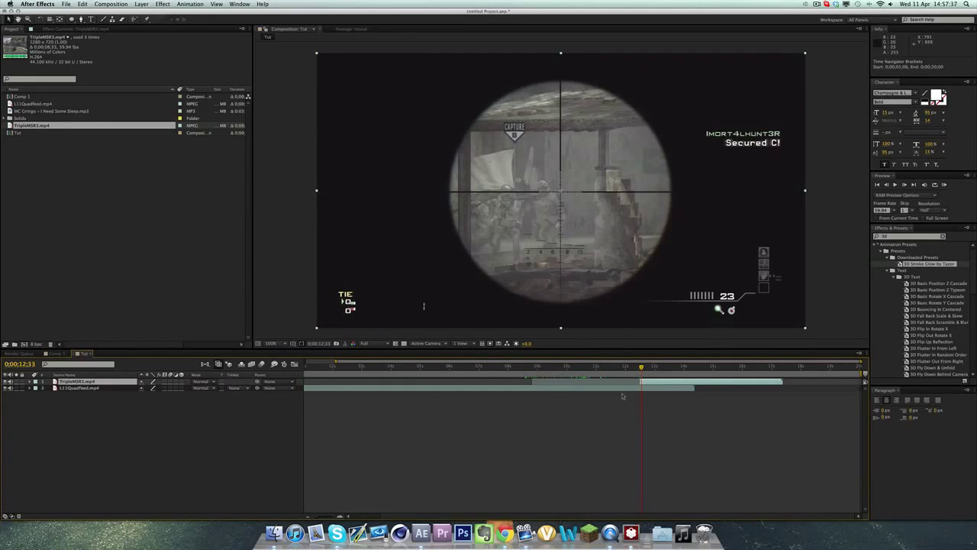
pyautogui.moveTo(340, 517); pyautogui.dragTo(342, 516)
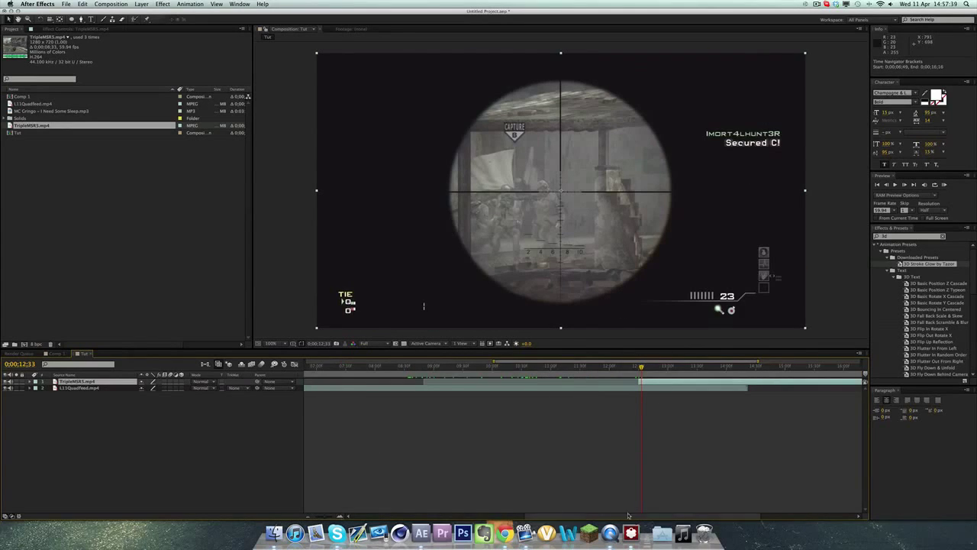
pyautogui.moveTo(631, 516); pyautogui.dragTo(716, 516)
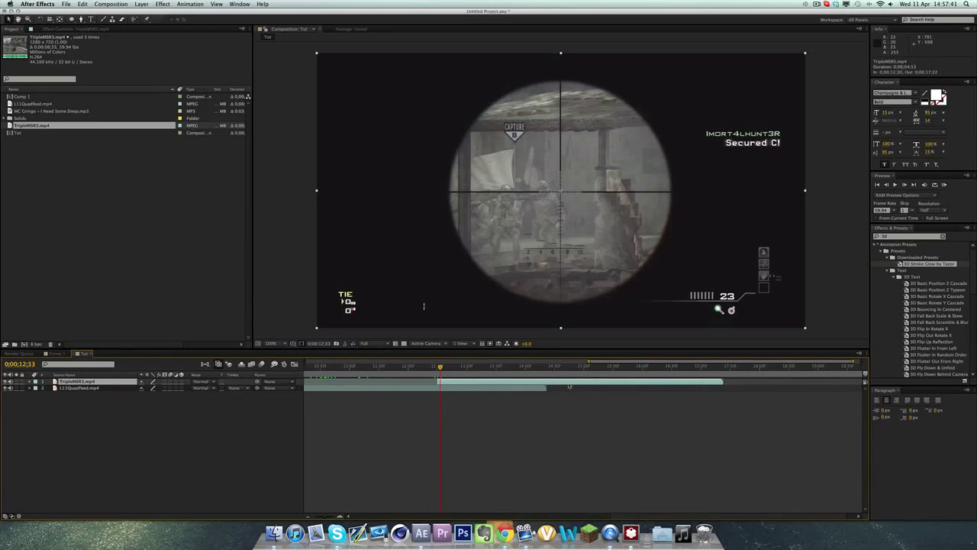
pyautogui.press('super')
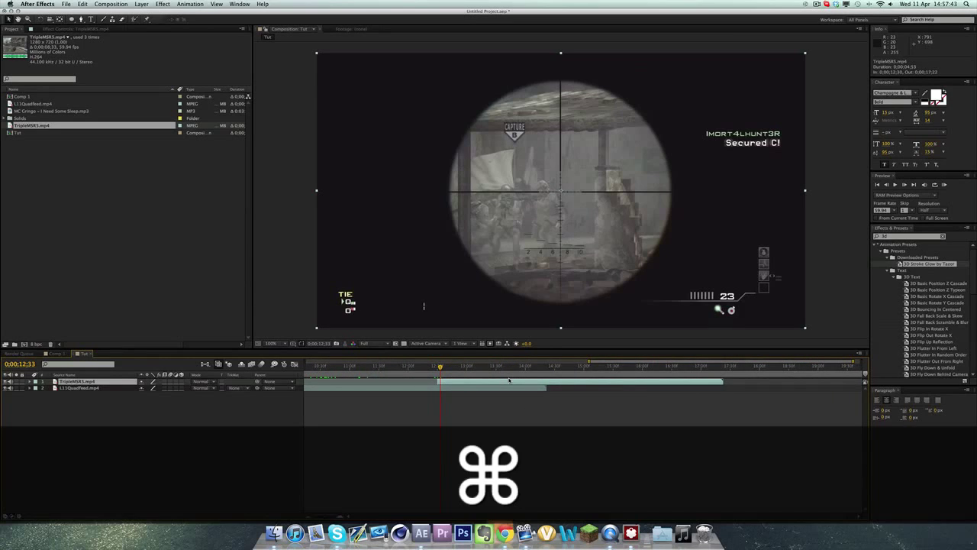
pyautogui.press('super+d')
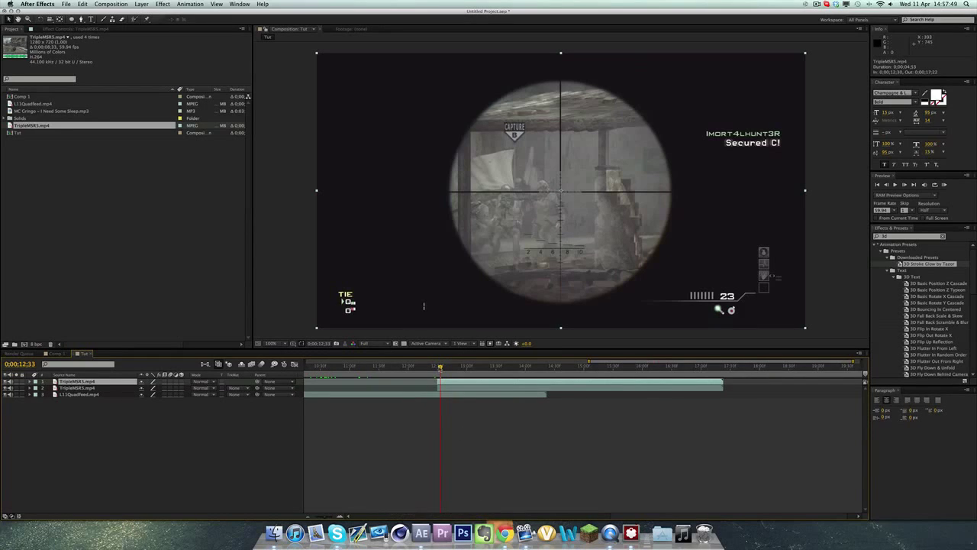
pyautogui.click(80, 5)
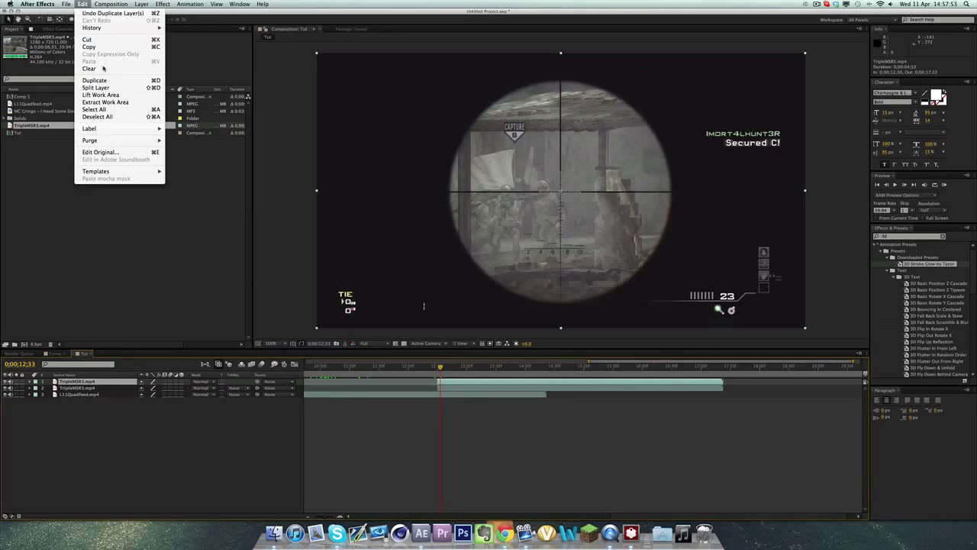
pyautogui.click(284, 162)
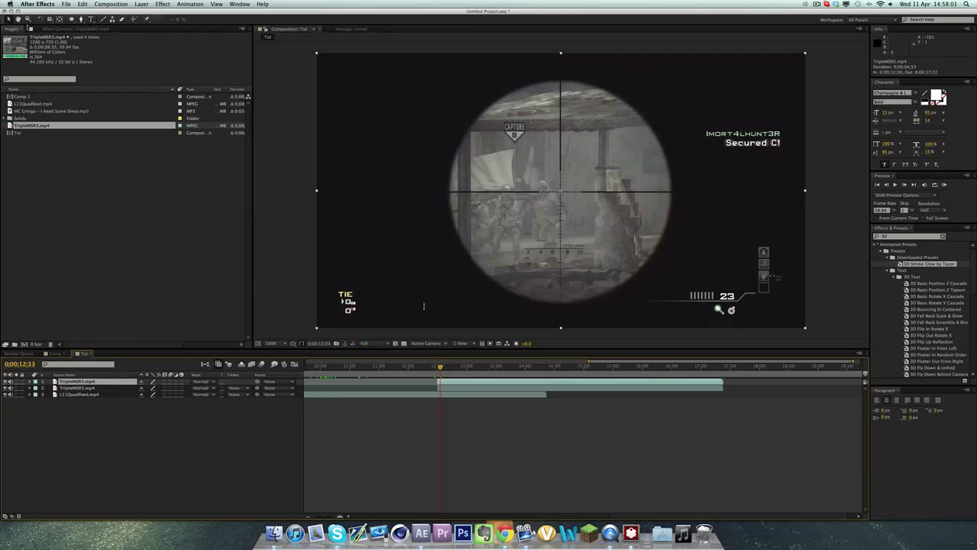
# Draw a circular mask about 587 px in diameter on the upper TripleMSR5.mp4 layer and align it with the scope's edge
pyautogui.click(72, 19)
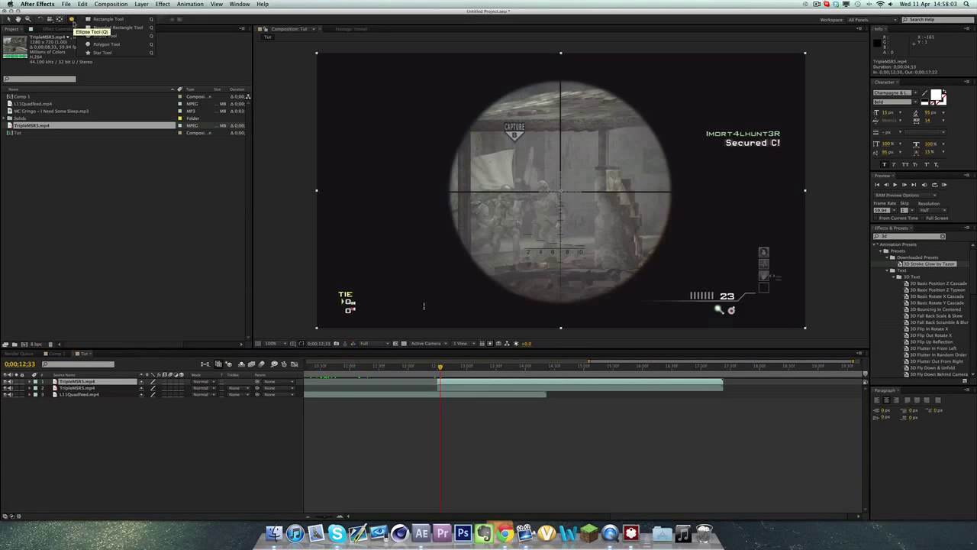
pyautogui.click(96, 20)
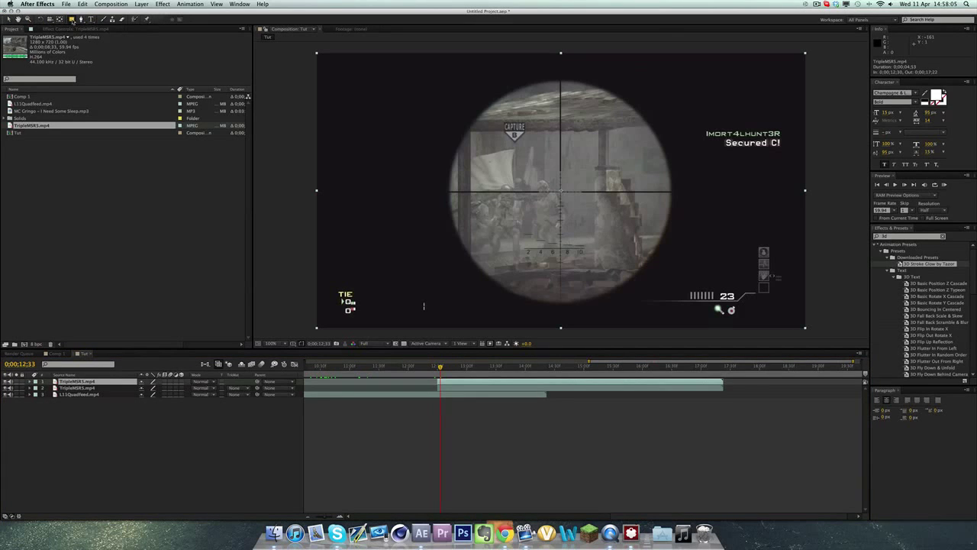
pyautogui.moveTo(72, 20); pyautogui.dragTo(116, 36)
pyautogui.press('shift')
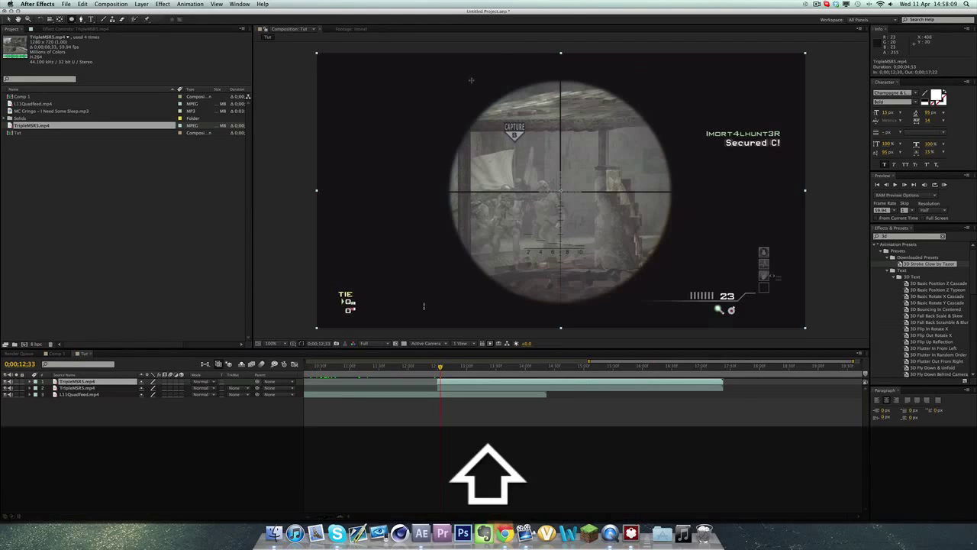
pyautogui.moveTo(454, 78); pyautogui.dragTo(653, 301)
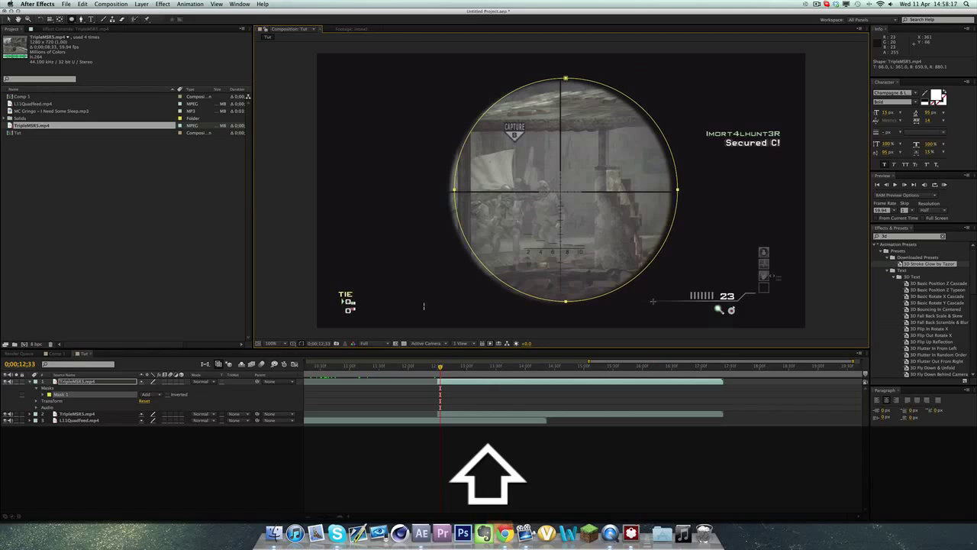
pyautogui.moveTo(653, 302); pyautogui.dragTo(653, 302)
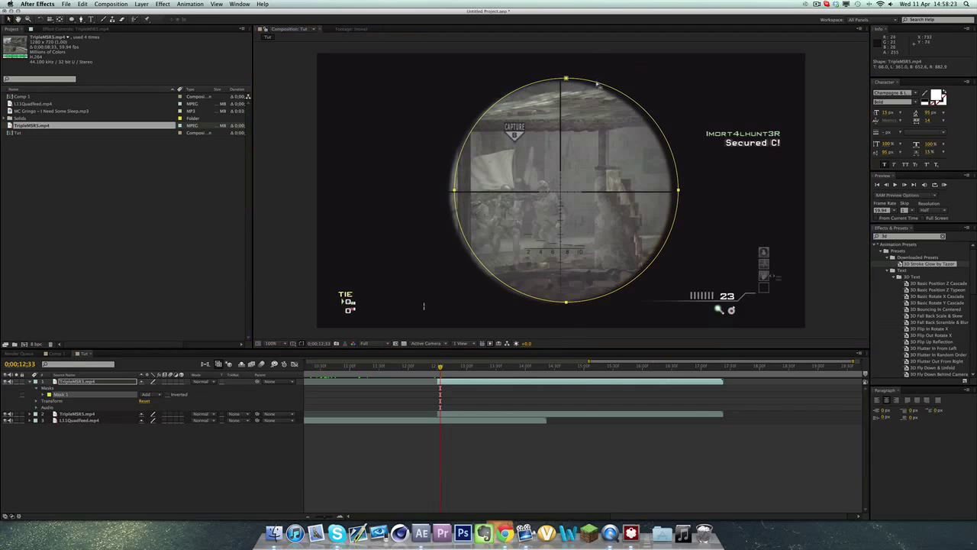
pyautogui.moveTo(598, 84); pyautogui.dragTo(592, 87)
# Hide the lower TripleMSR5.mp4 layer so the masked scope sits over the L11Quadfeed.mp4 footage
pyautogui.click(320, 494)
pyautogui.click(76, 413)
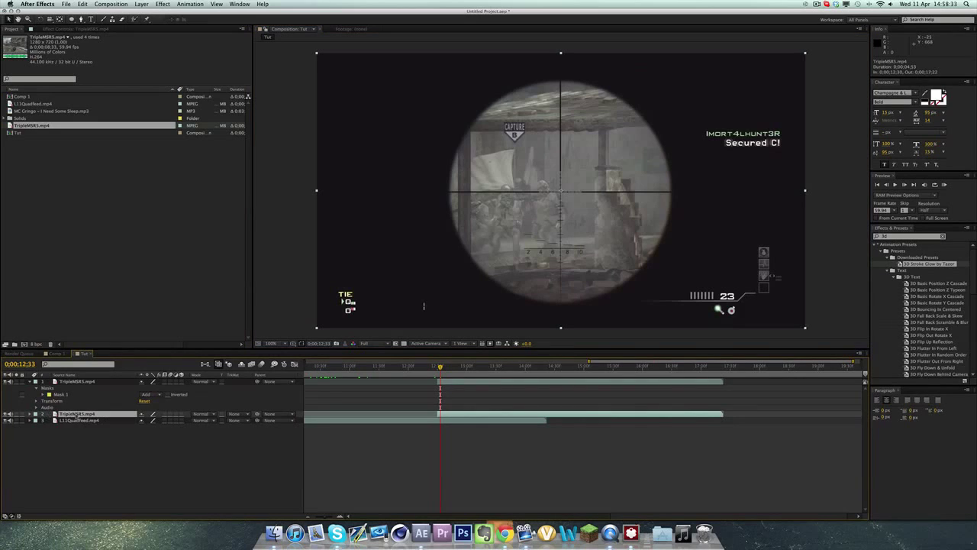
pyautogui.click(7, 415)
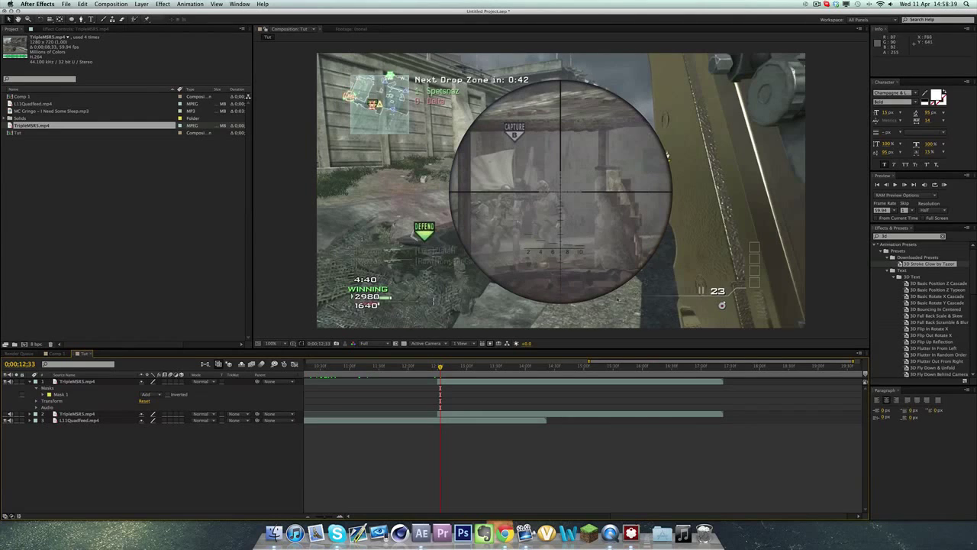
pyautogui.click(465, 383)
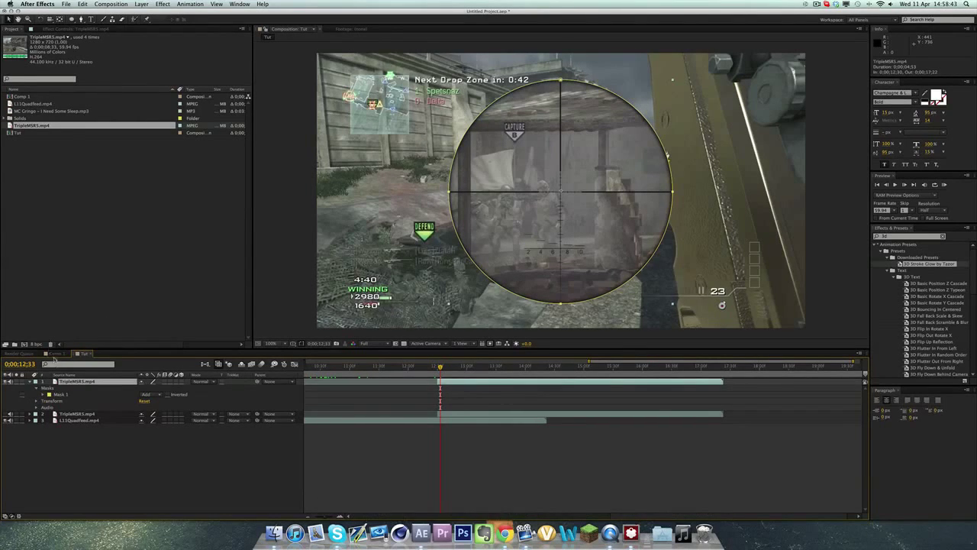
# Examine the glowing scope moment at 0;00;12;42 in Comp 1, and return to the Tut composition
pyautogui.click(53, 354)
pyautogui.moveTo(648, 369)
pyautogui.mouseDown()
pyautogui.moveTo(667, 367)
pyautogui.moveTo(657, 367)
pyautogui.mouseUp()
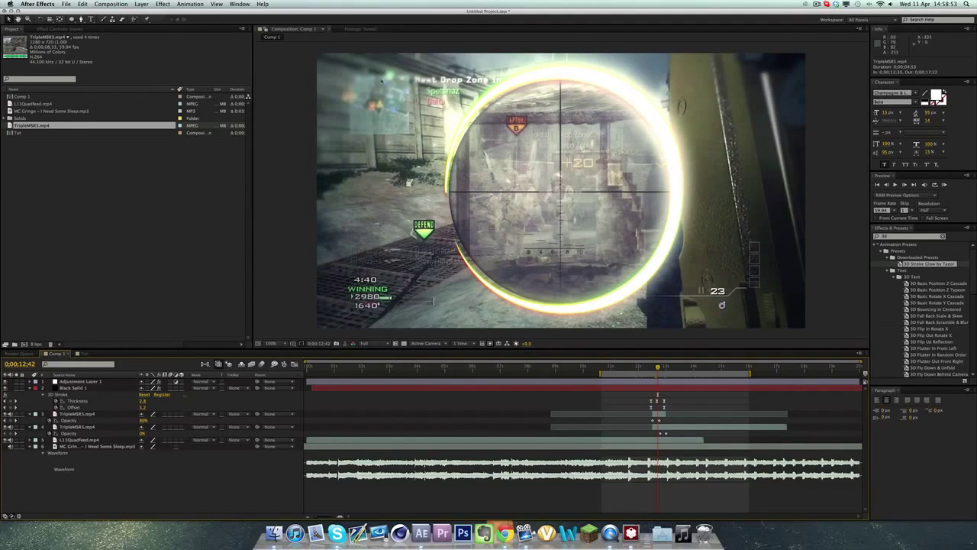
pyautogui.click(84, 353)
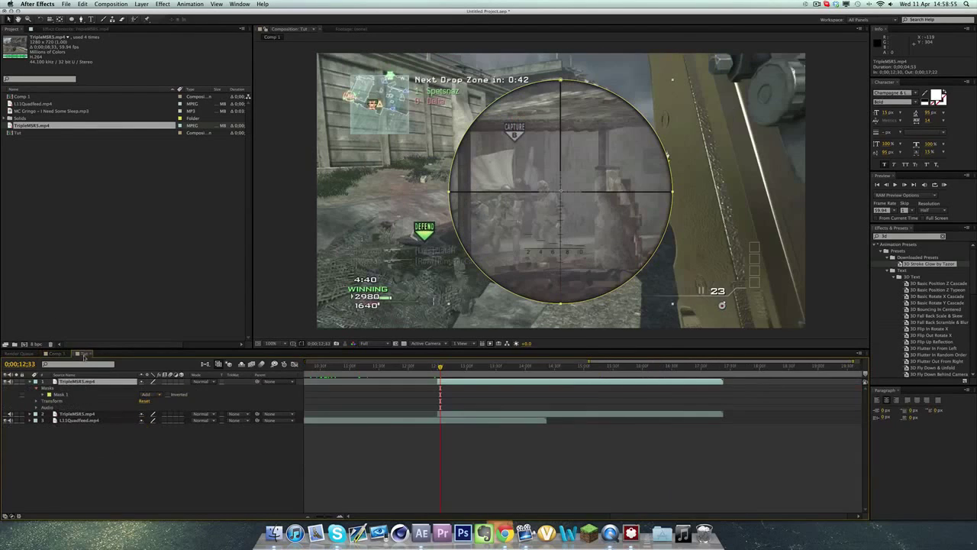
pyautogui.click(268, 305)
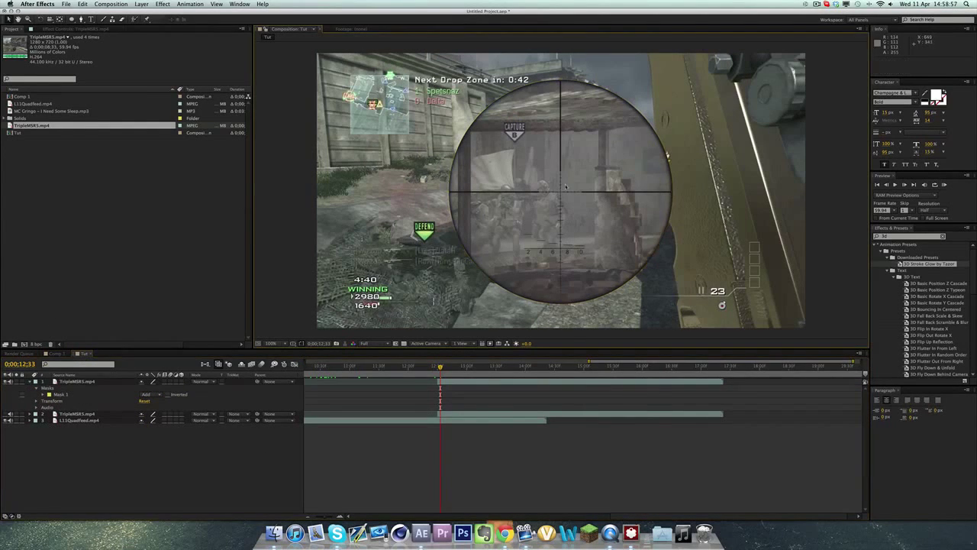
# Keyframe the masked TripleMSR5.mp4 layer's opacity at 0% at 0;00;12;30, where the clip starts
pyautogui.click(340, 515)
pyautogui.moveTo(673, 517); pyautogui.dragTo(664, 518)
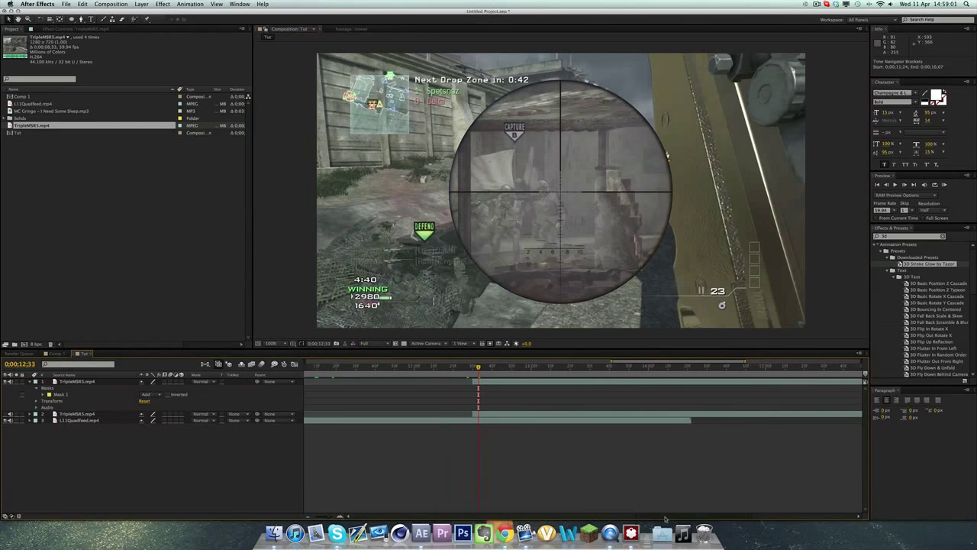
pyautogui.moveTo(479, 368); pyautogui.dragTo(474, 369)
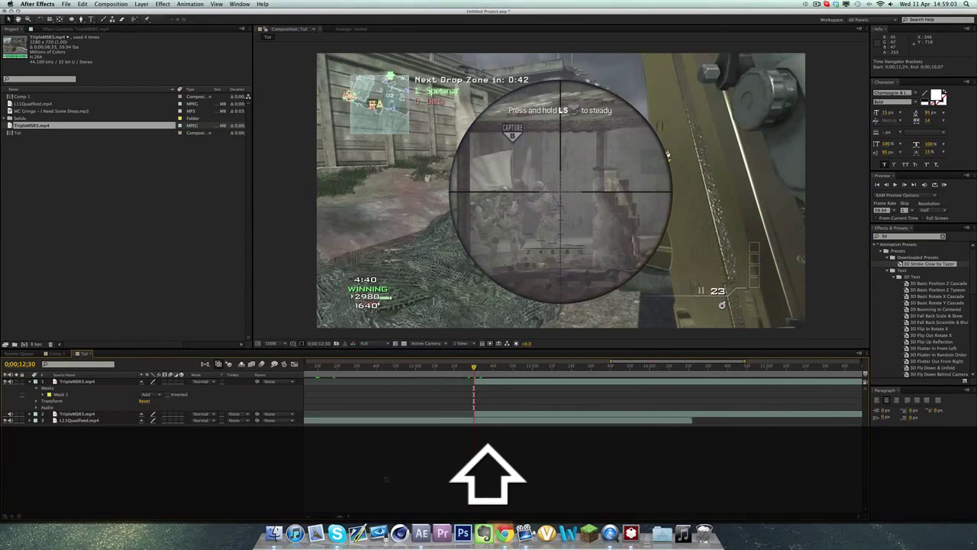
pyautogui.press('=')
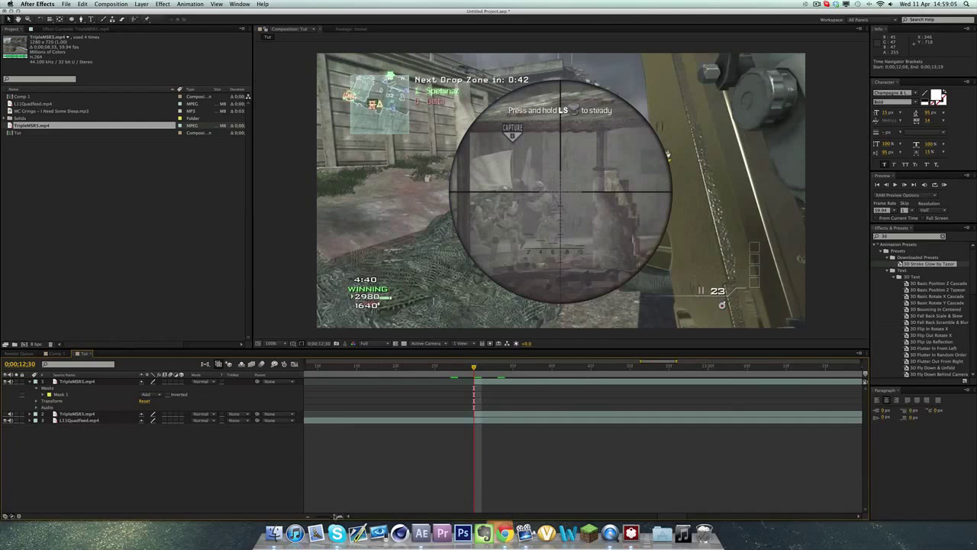
pyautogui.click(308, 516)
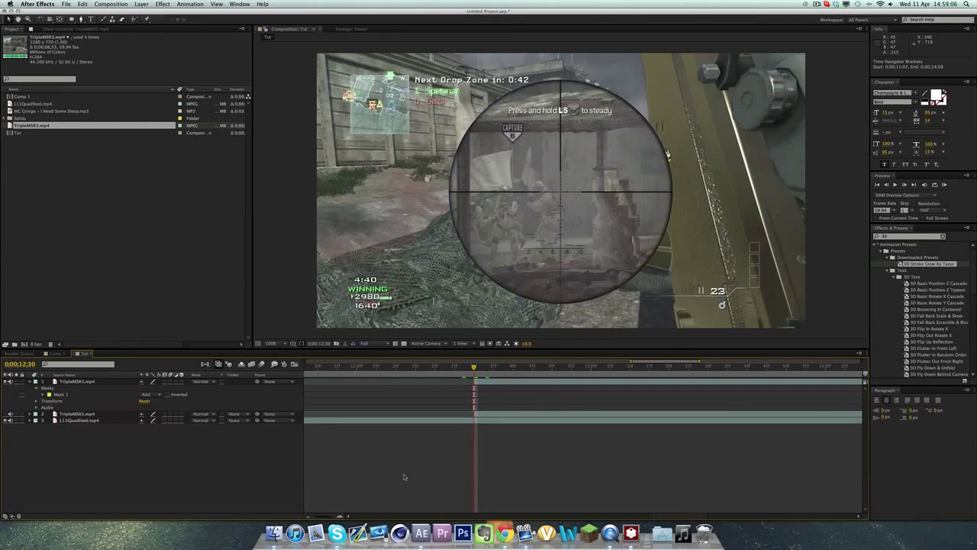
pyautogui.click(527, 382)
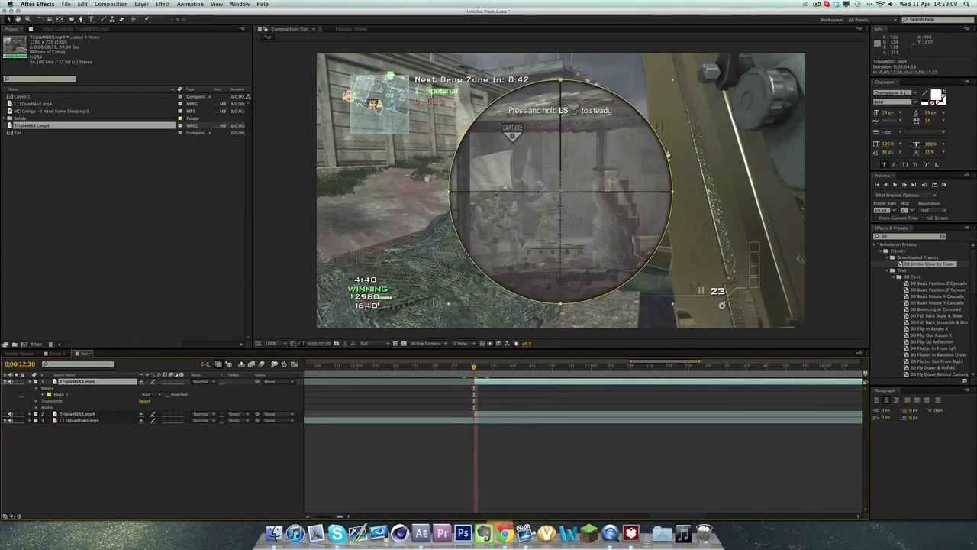
pyautogui.press('t')
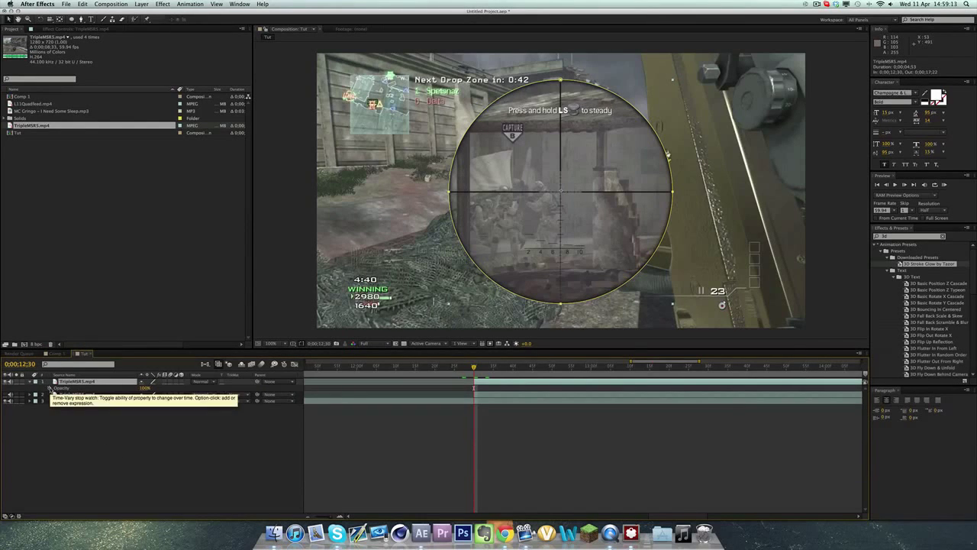
pyautogui.click(145, 388)
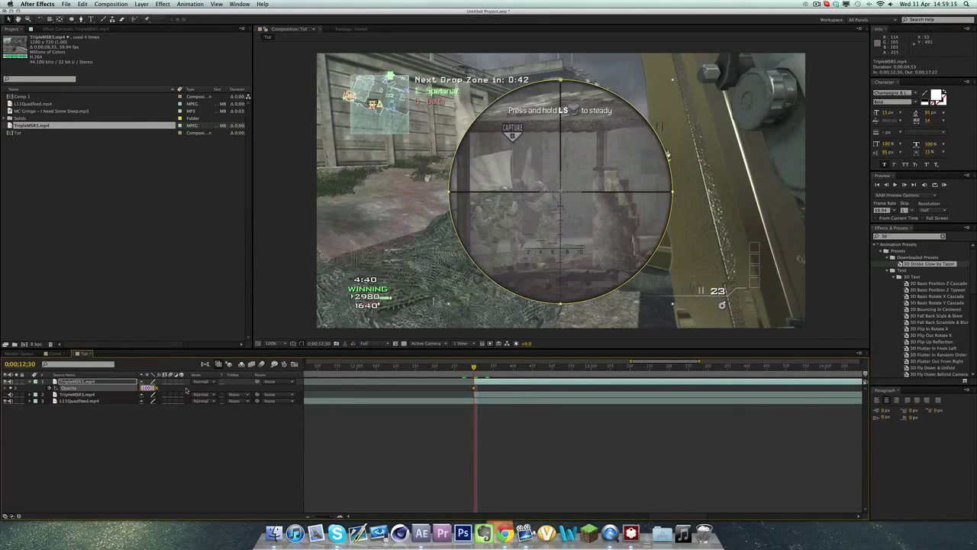
pyautogui.write('0')
pyautogui.press('Return')
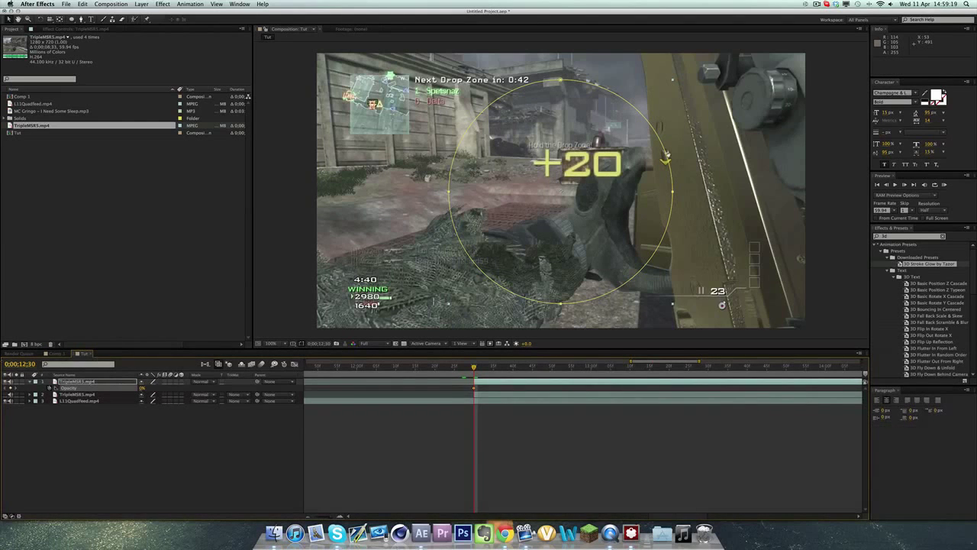
# Keyframe the masked layer's opacity at 100% at 0;00;12;45 and scrub through its fade-in
pyautogui.press('space')
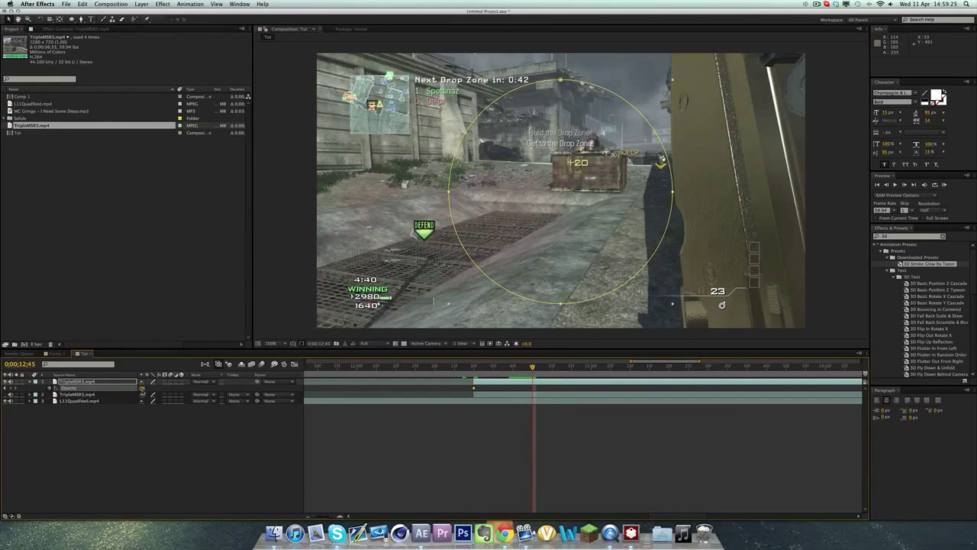
pyautogui.moveTo(142, 388); pyautogui.dragTo(181, 387)
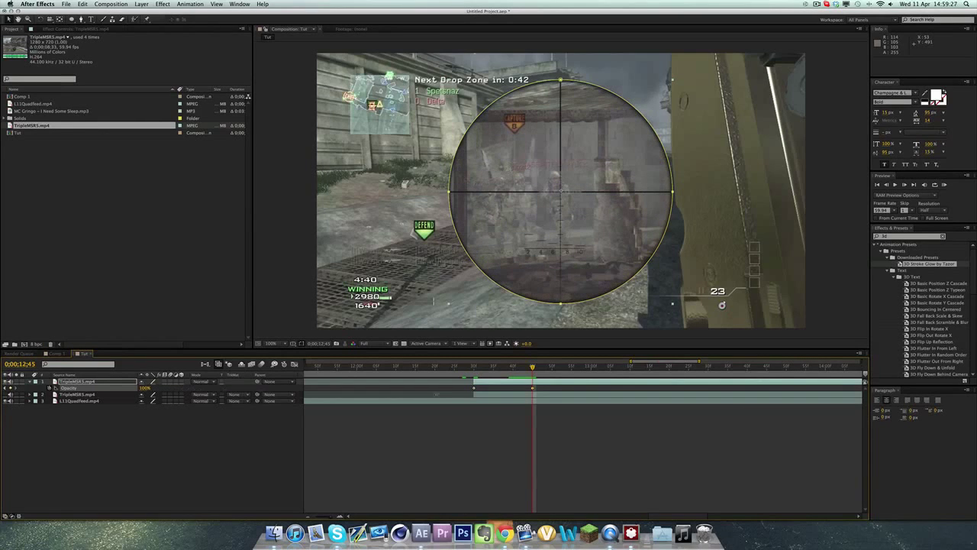
pyautogui.moveTo(466, 369); pyautogui.dragTo(533, 367)
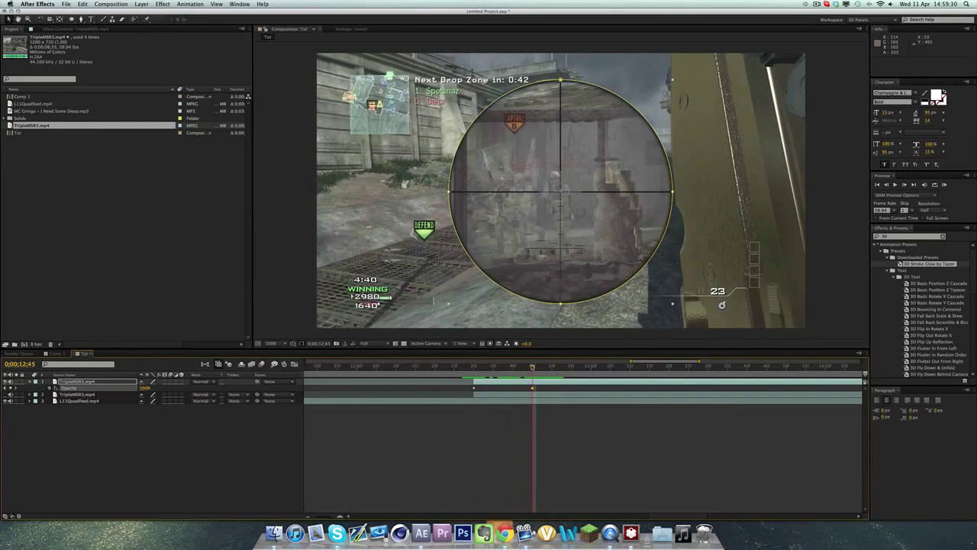
# Show the lower TripleMSR5.mp4 layer again and keyframe its opacity at 0% at 0;00;12;45
pyautogui.click(540, 396)
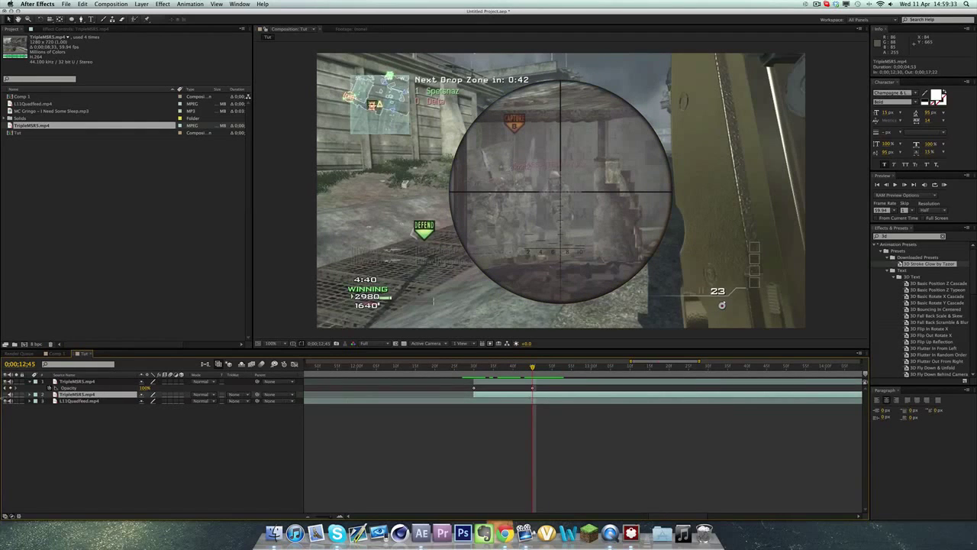
pyautogui.click(5, 395)
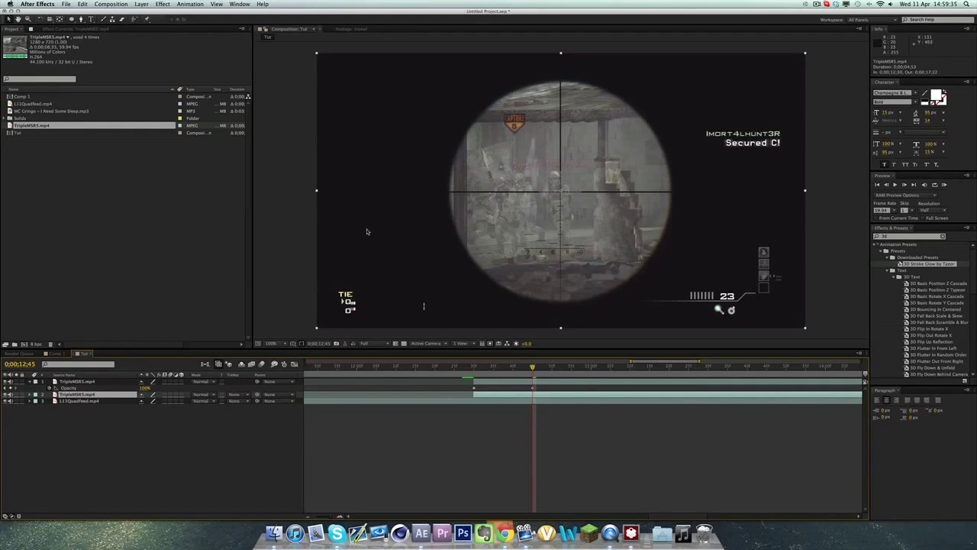
pyautogui.press('t')
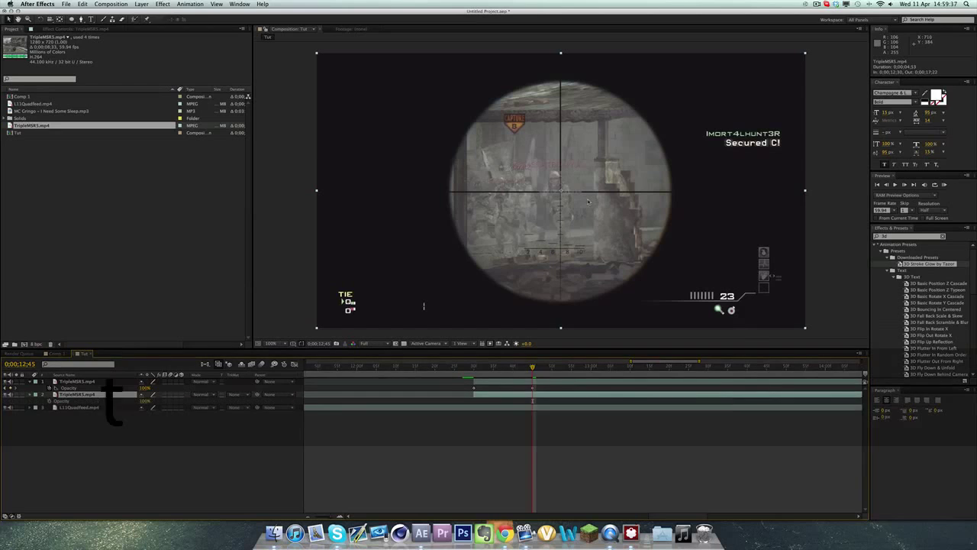
pyautogui.click(51, 401)
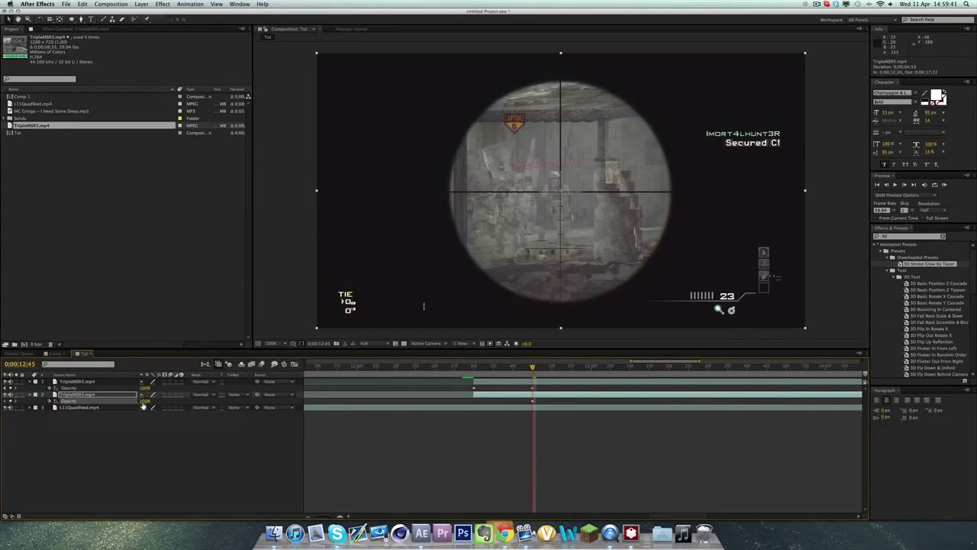
pyautogui.moveTo(142, 403); pyautogui.dragTo(122, 403)
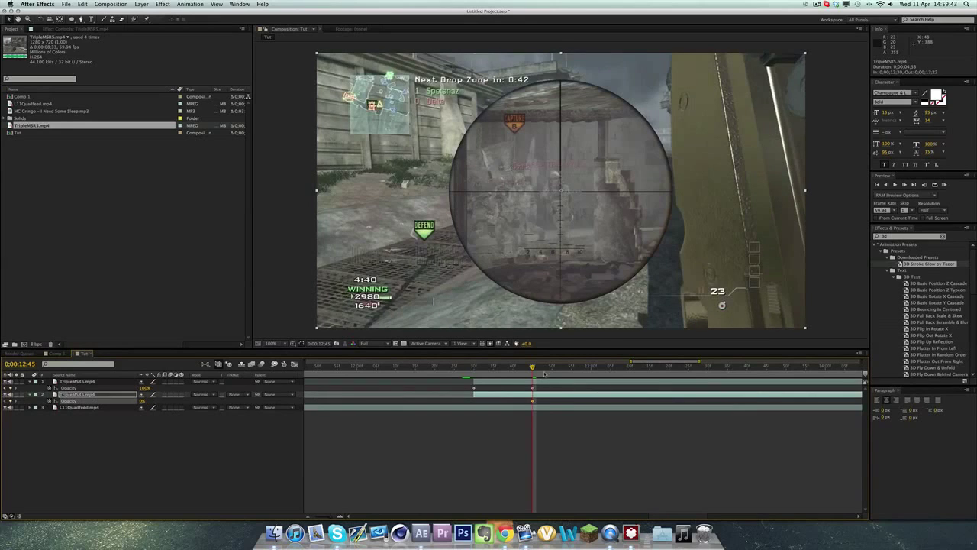
# Keyframe the lower TripleMSR5.mp4 layer's opacity at 100% at 0;00;12;55 and scrub through the full fade
pyautogui.moveTo(544, 372); pyautogui.dragTo(571, 371)
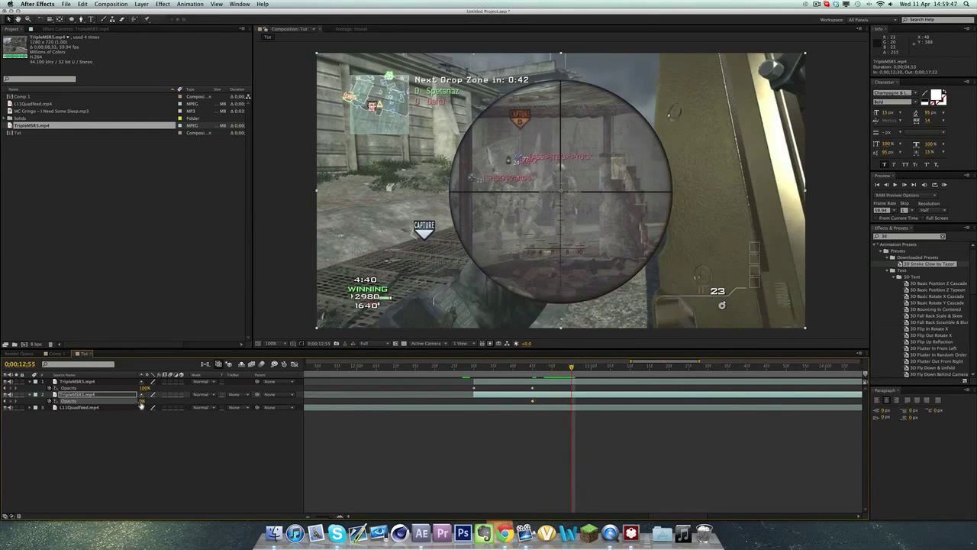
pyautogui.moveTo(140, 406); pyautogui.dragTo(163, 406)
pyautogui.moveTo(446, 367); pyautogui.dragTo(571, 368)
pyautogui.click(545, 456)
# Split the masked TripleMSR5.mp4 layer at 0;00;12;55, delete the part after the split, and scrub through the transition
pyautogui.click(79, 395)
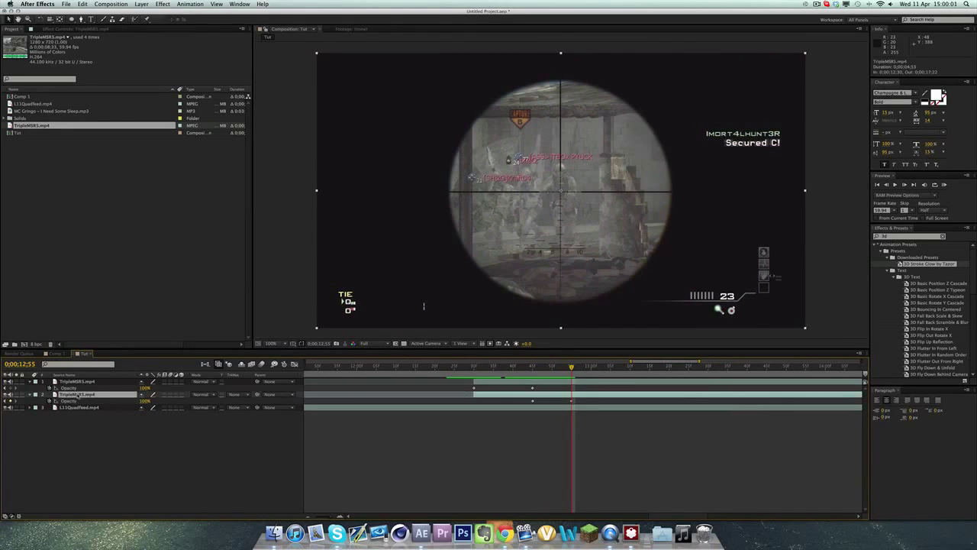
pyautogui.click(585, 384)
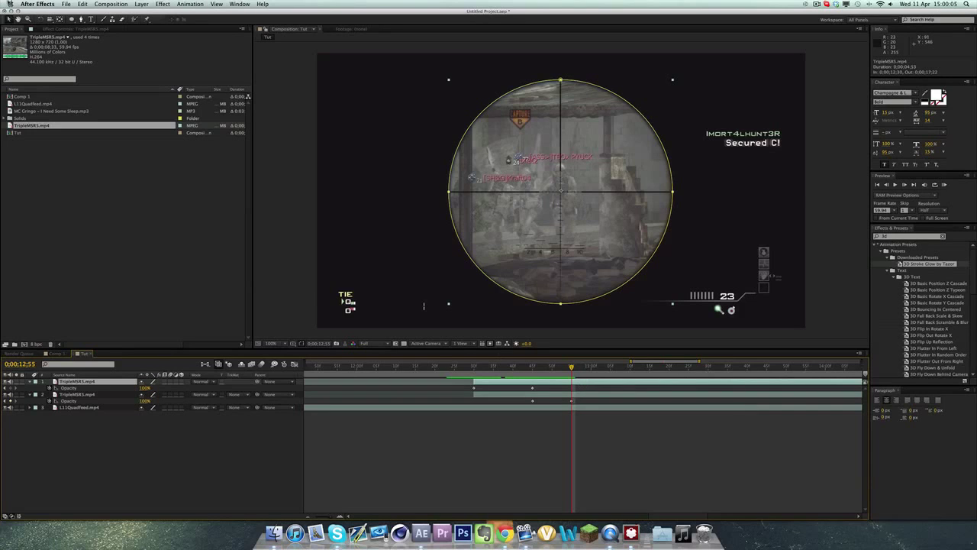
pyautogui.click(83, 3)
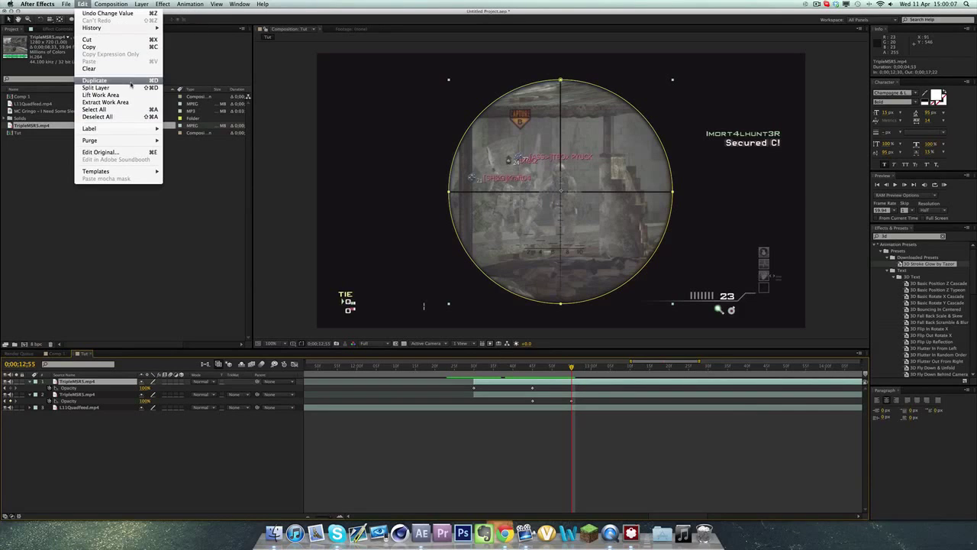
pyautogui.click(96, 87)
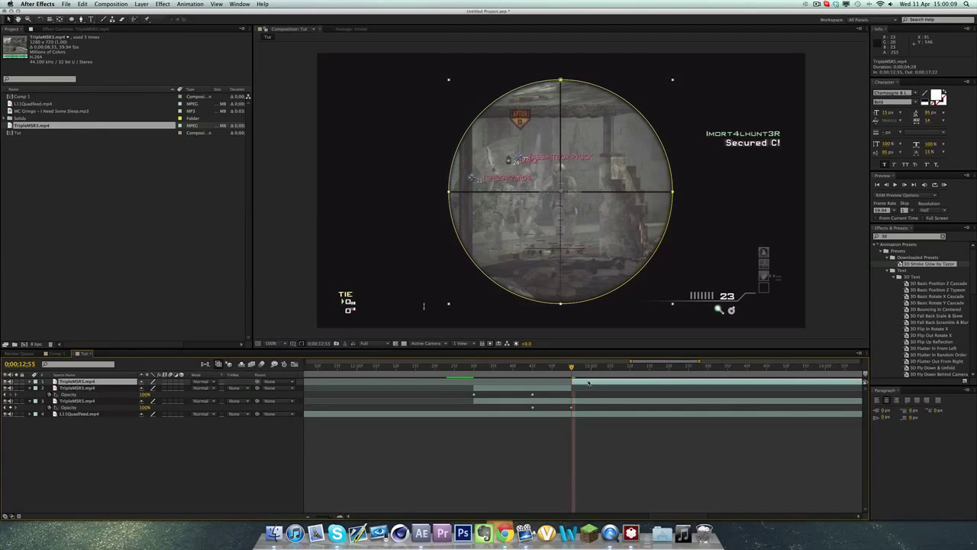
pyautogui.press('Delete')
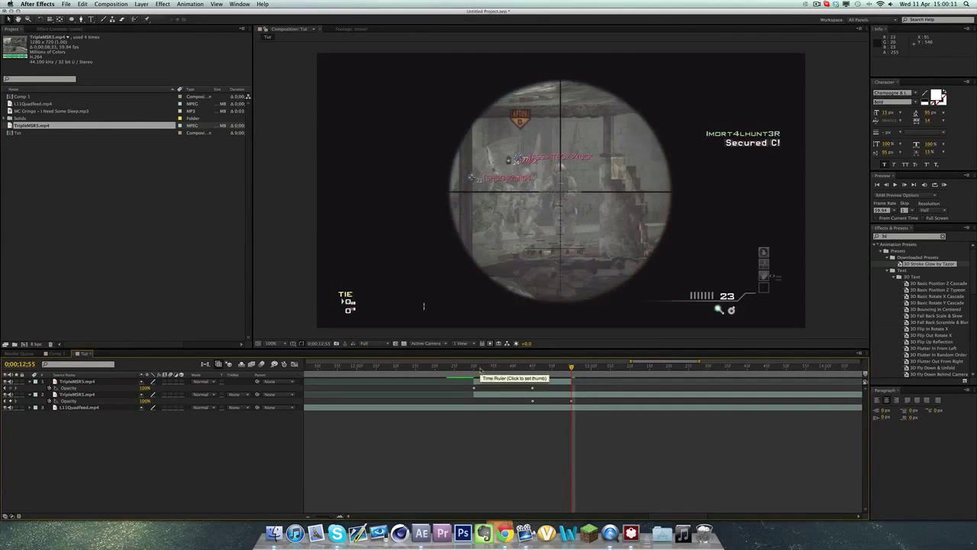
pyautogui.moveTo(481, 368); pyautogui.dragTo(544, 367)
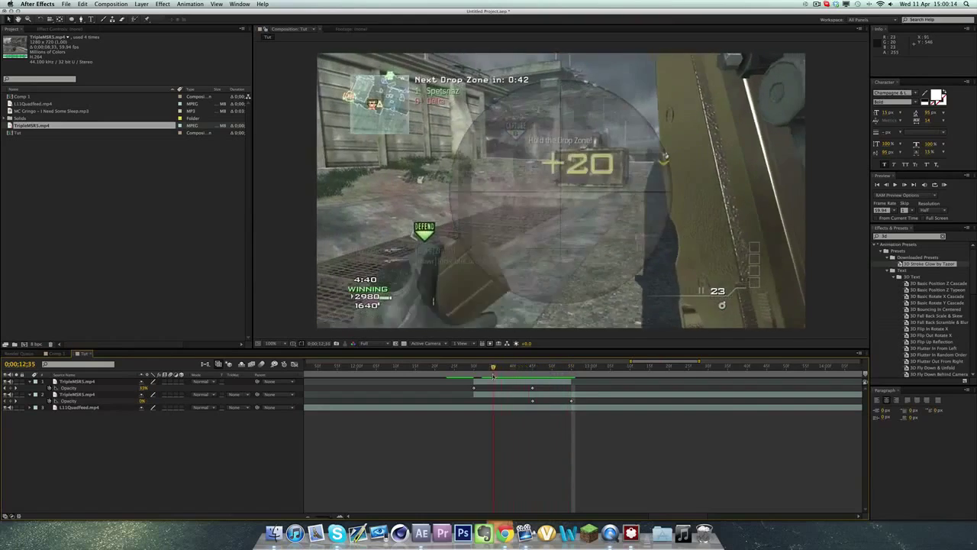
pyautogui.click(526, 381)
pyautogui.moveTo(476, 370); pyautogui.dragTo(564, 370)
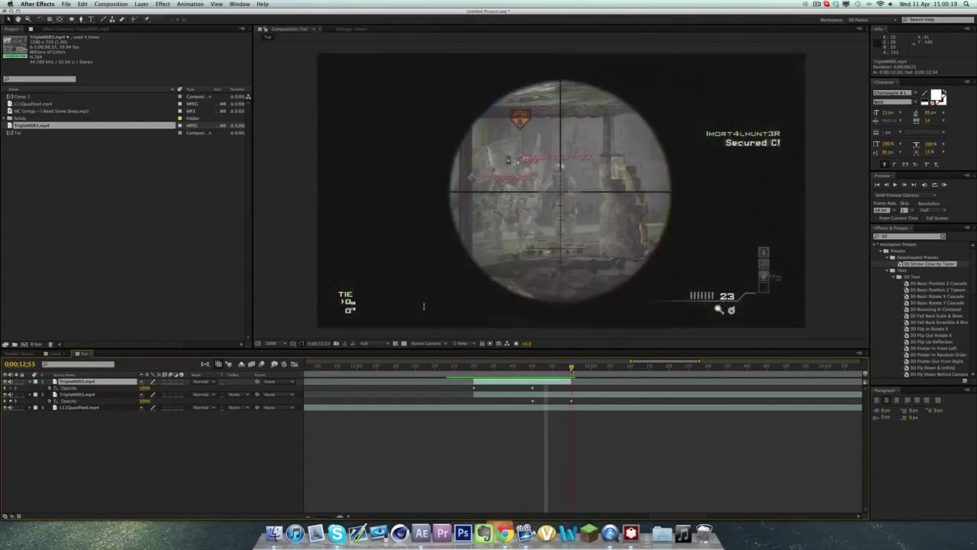
# Return the current time to 0;00;12;45 and rename the lower TripleMSR5.mp4 layer as MainClip
pyautogui.moveTo(572, 372); pyautogui.dragTo(532, 369)
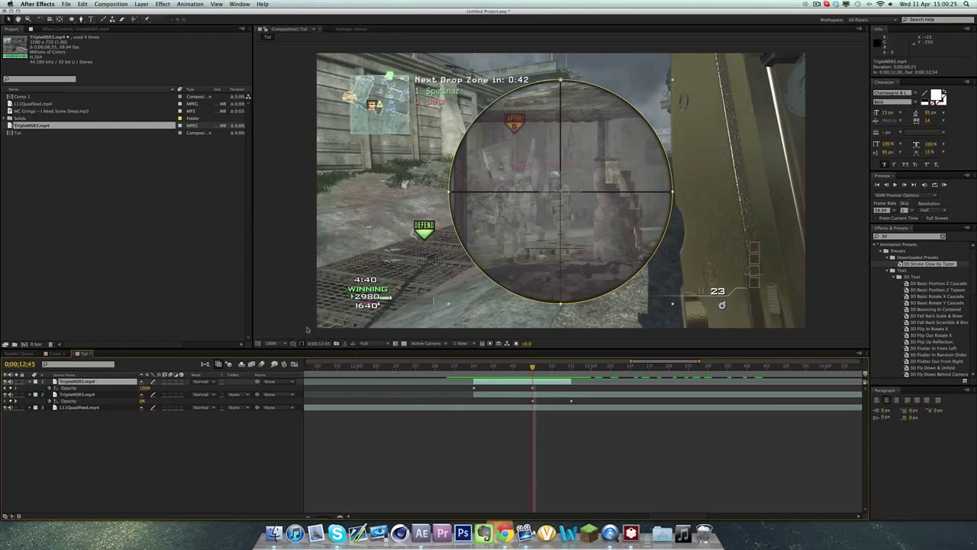
pyautogui.click(308, 330)
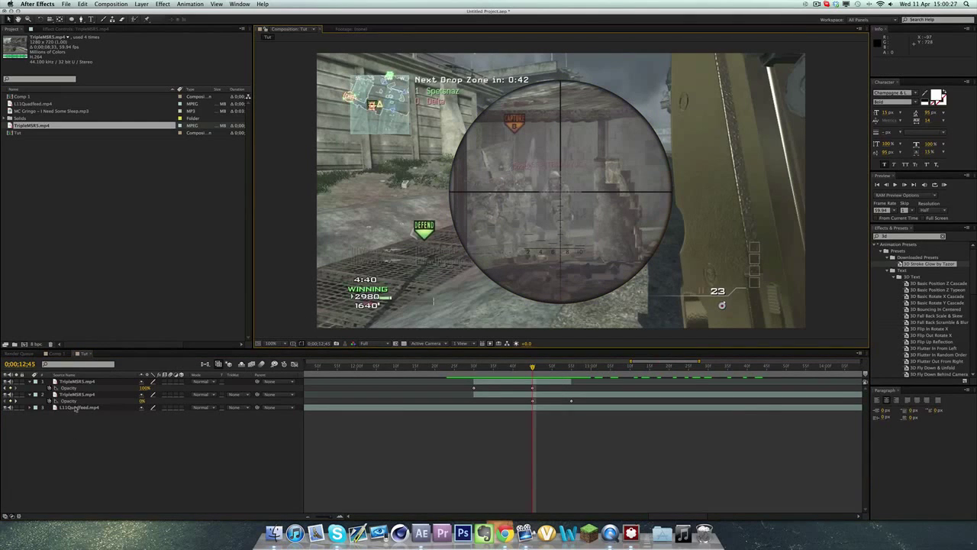
pyautogui.click(77, 408)
pyautogui.click(86, 395)
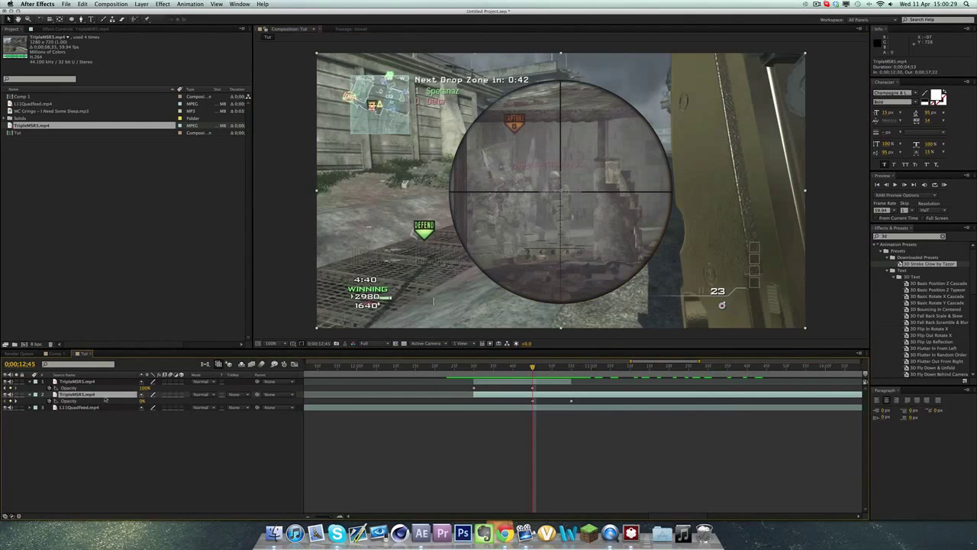
pyautogui.press('Return')
pyautogui.write('MainCl')
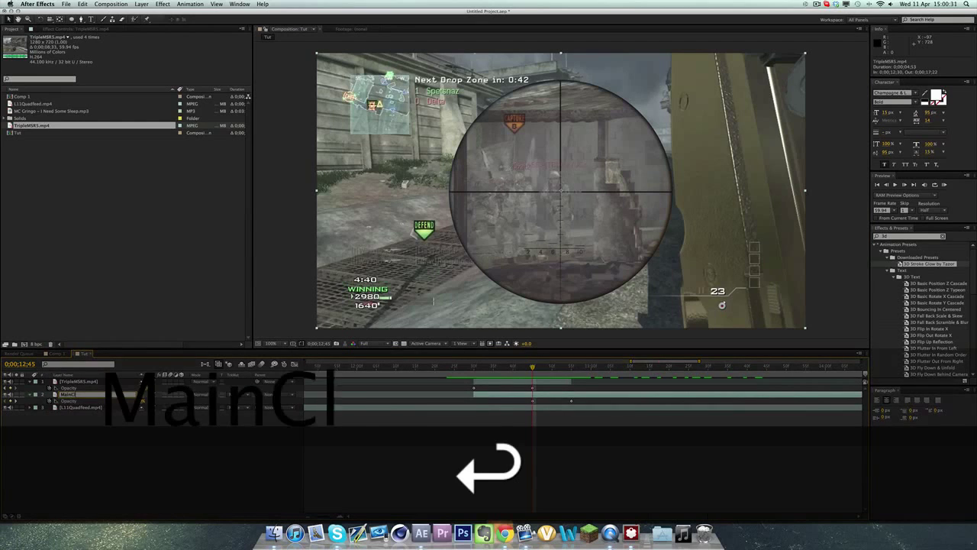
pyautogui.write('ip')
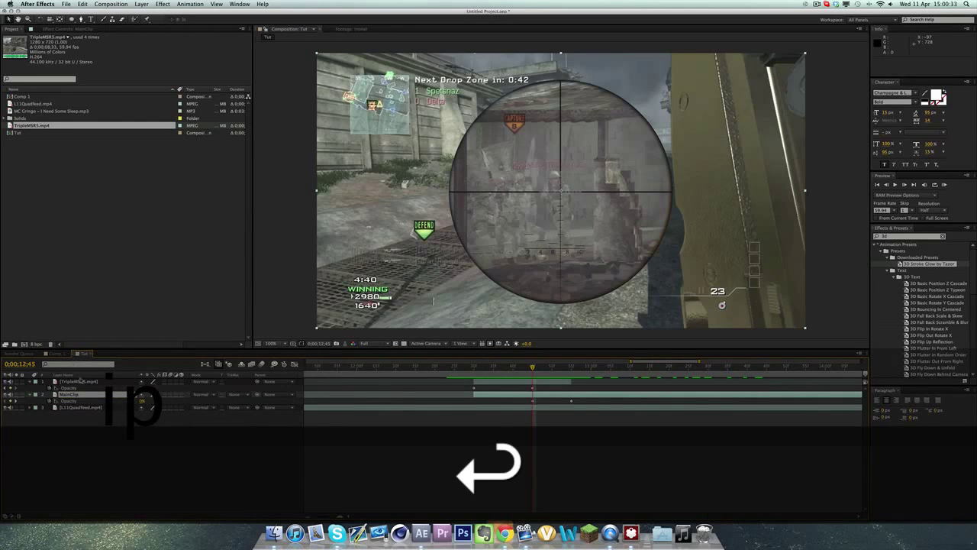
# Rename the masked TripleMSR5.mp4 layer as ScopeMask
pyautogui.click(81, 381)
pyautogui.press('Return')
pyautogui.write('SA')
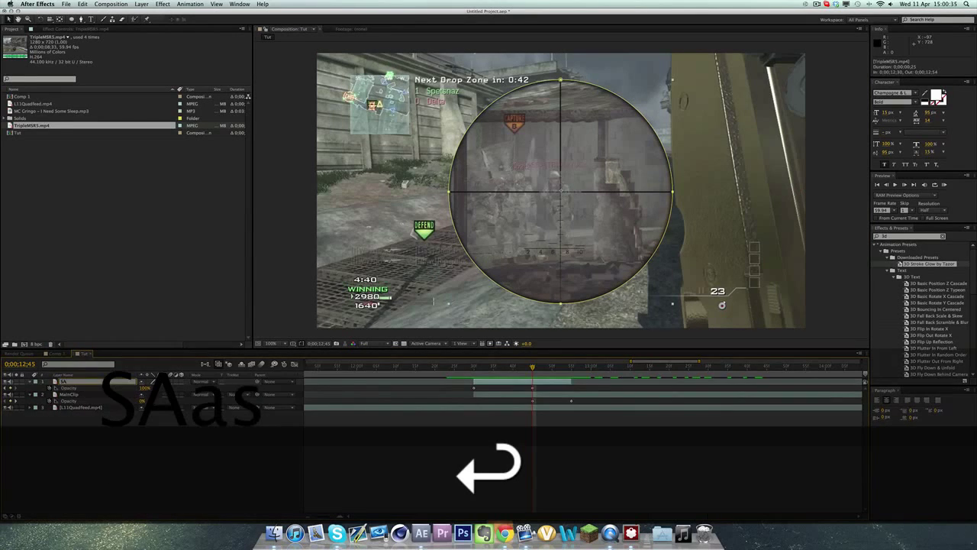
pyautogui.write('cope Mask')
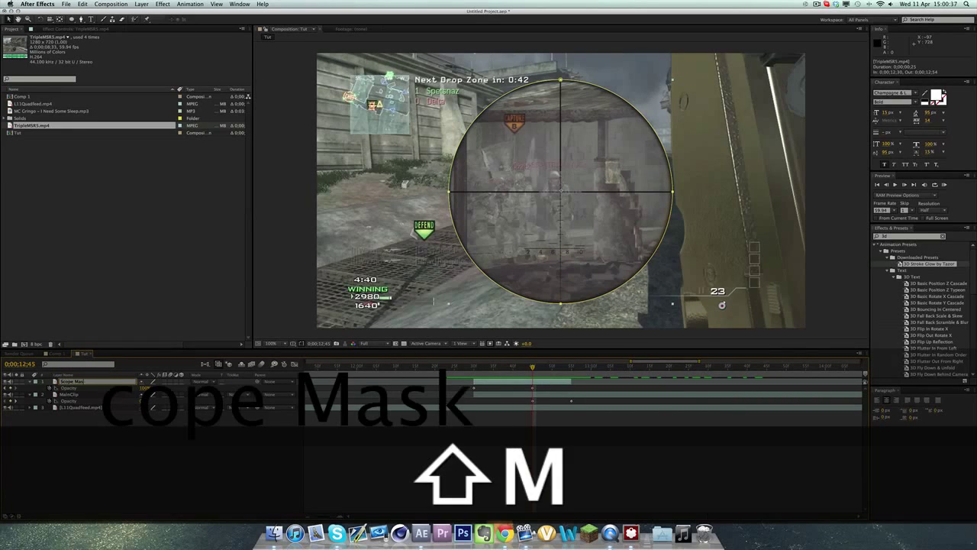
pyautogui.press('Return')
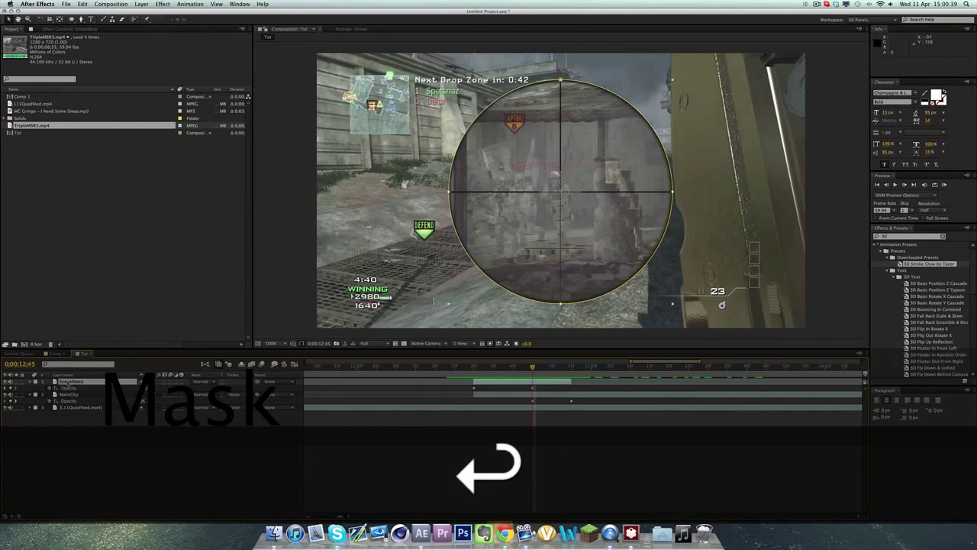
# Scrub through the transition to 0;00;13;04 and add MC Gringo - I Need Some Sleep.mp3 as the lowest layer of the Tut composition
pyautogui.click(625, 377)
pyautogui.moveTo(473, 368); pyautogui.dragTo(607, 369)
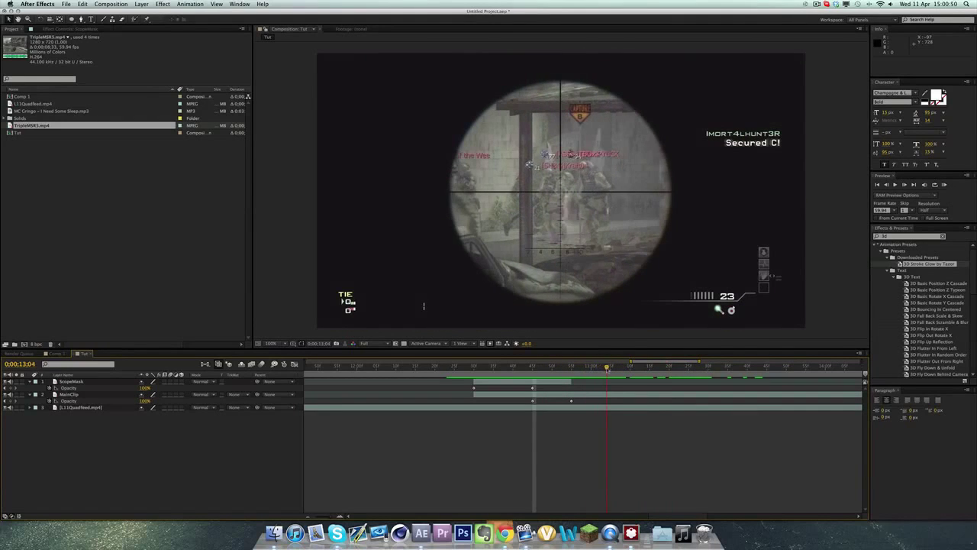
pyautogui.click(50, 110)
pyautogui.moveTo(72, 416); pyautogui.dragTo(74, 417)
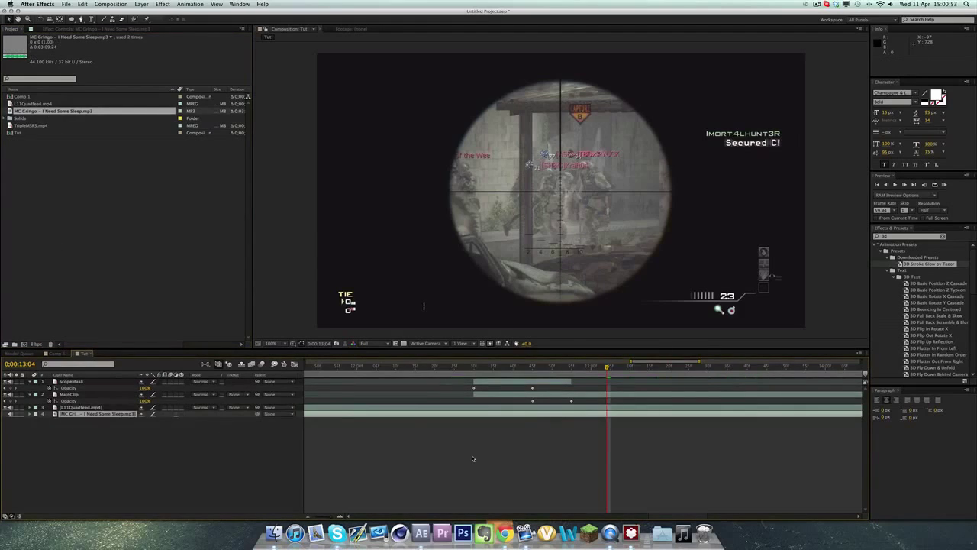